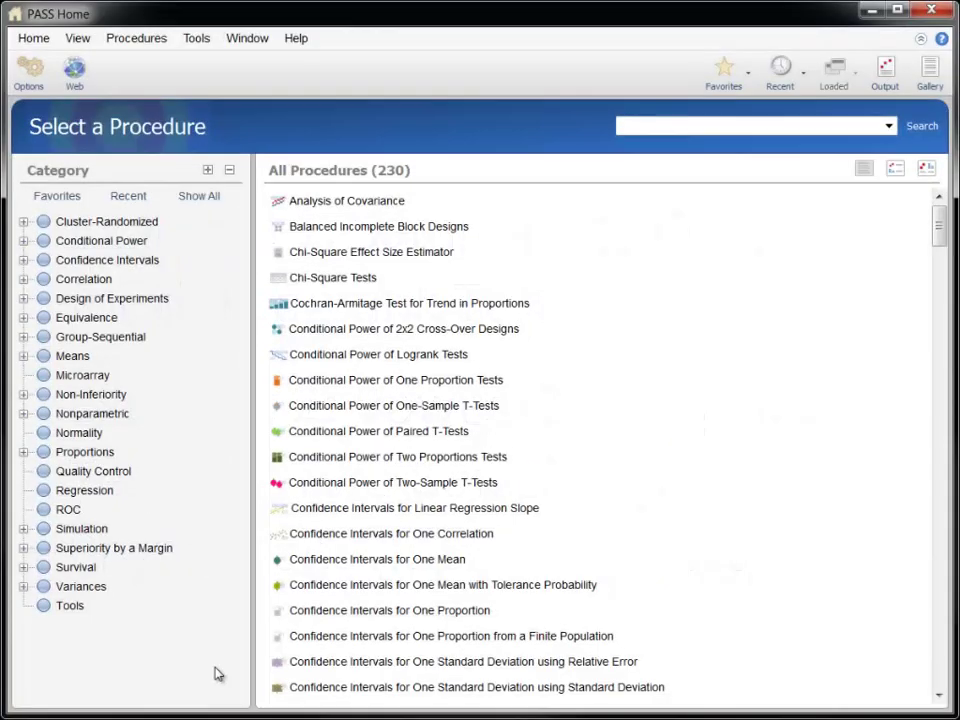
Open the Cox proportional hazards procedure under Survival > Two Survival Curves > Test (Inequality)
left_click(23, 567)
left_click(43, 587)
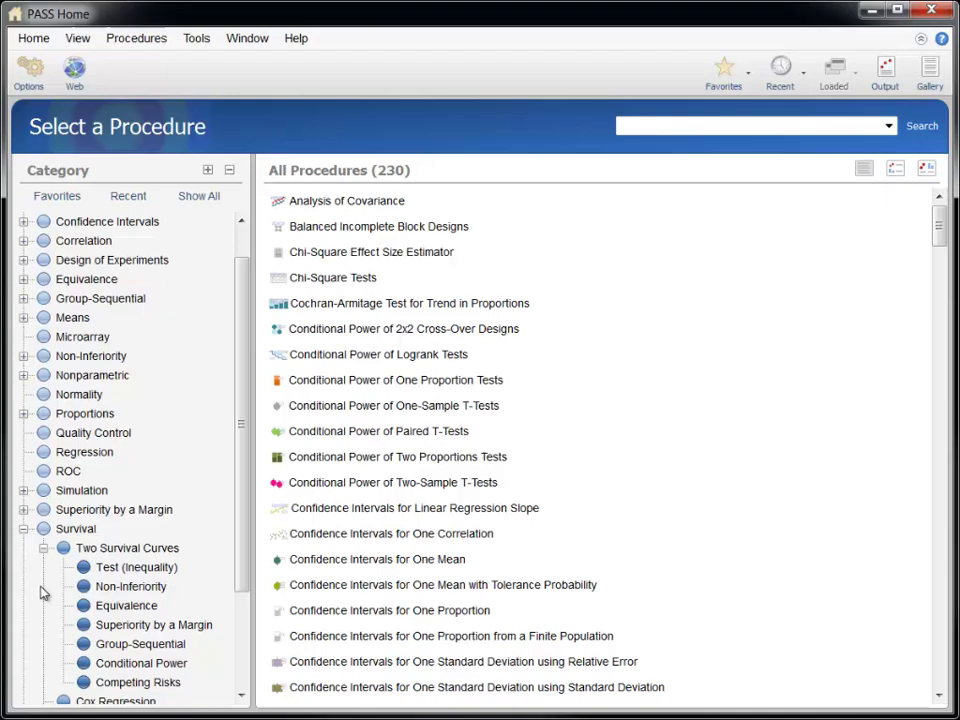
left_click(110, 570)
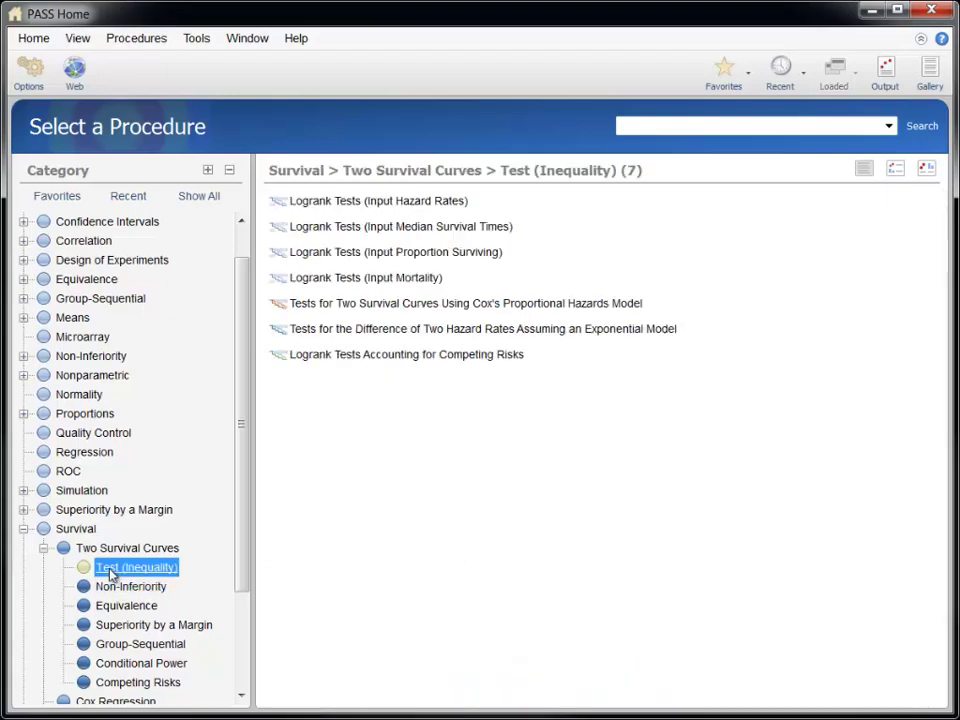
left_click(385, 303)
double_click(385, 303)
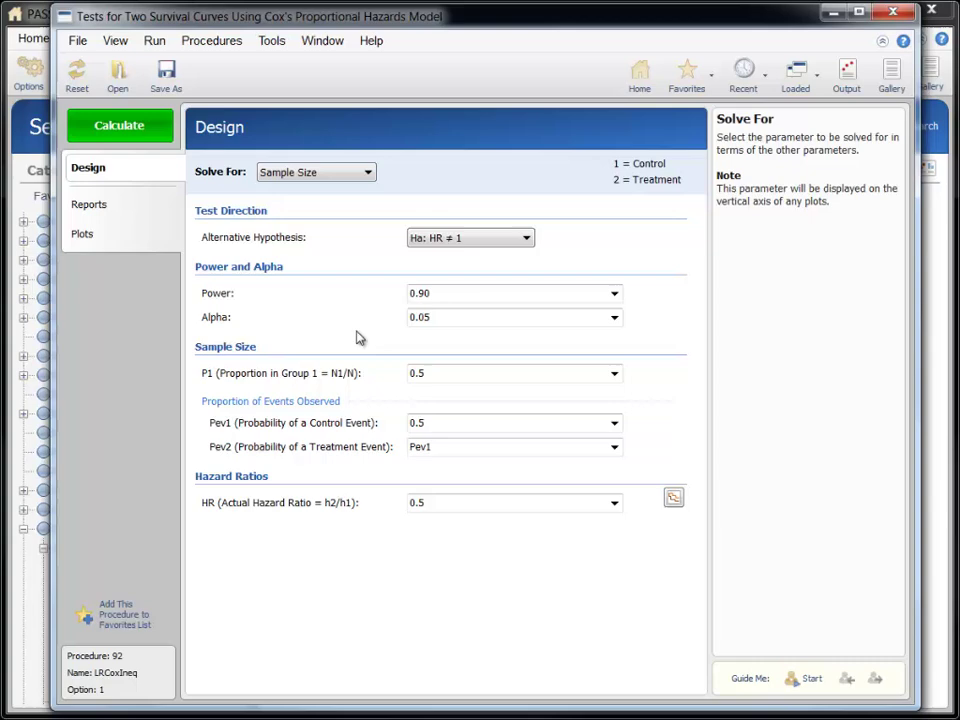
Set Pev1 to 0.6 and HR to 2, then calculate the sample size
left_click(432, 425)
type("0")
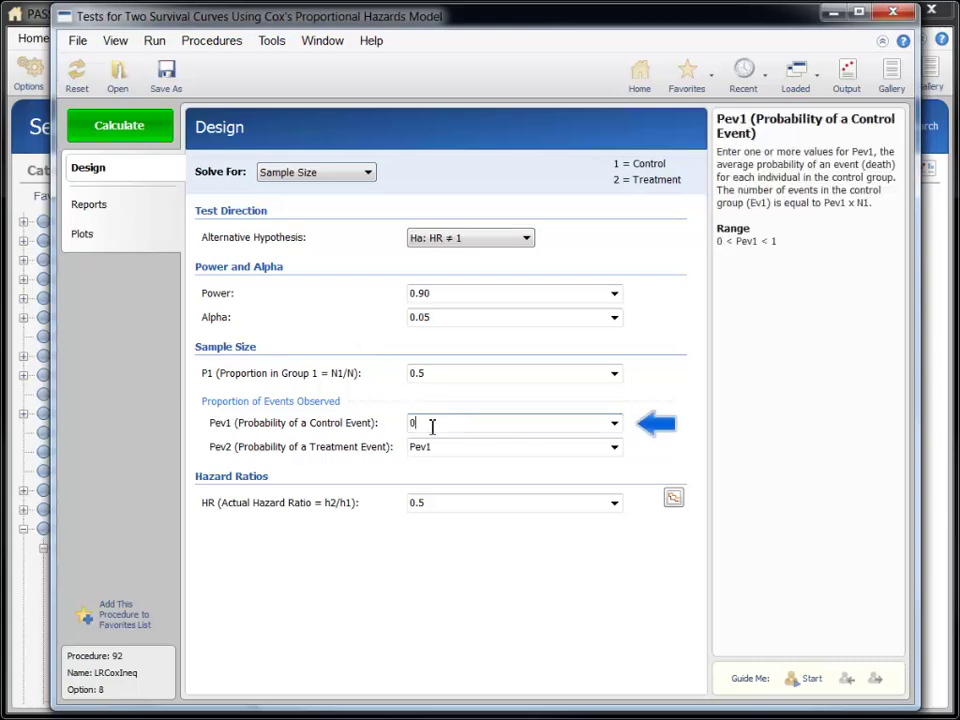
type(".6")
left_click(430, 503)
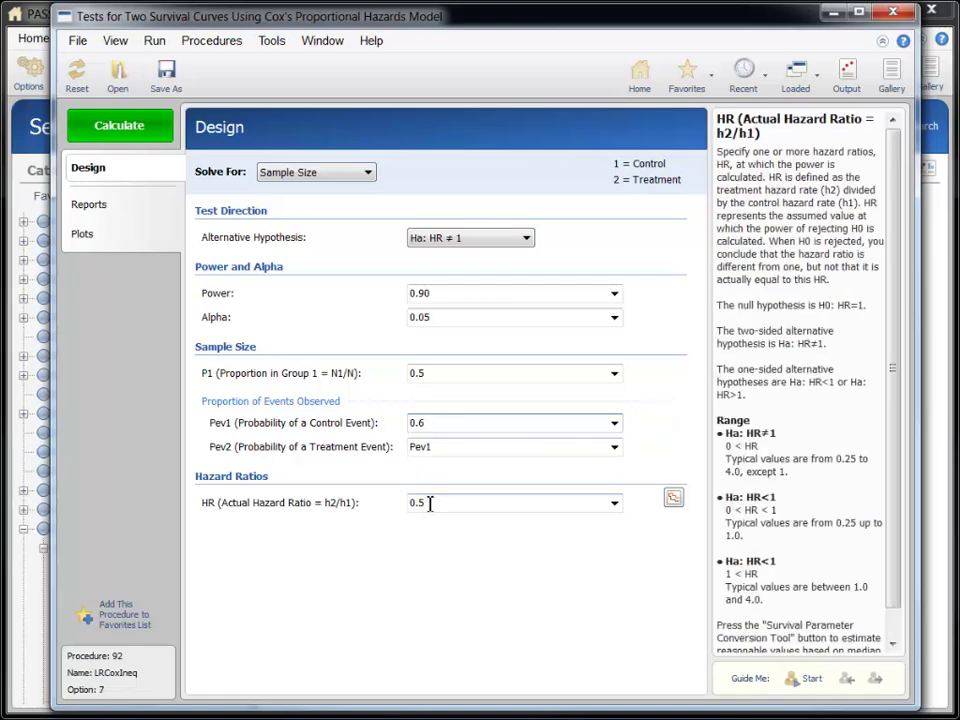
double_click(430, 503)
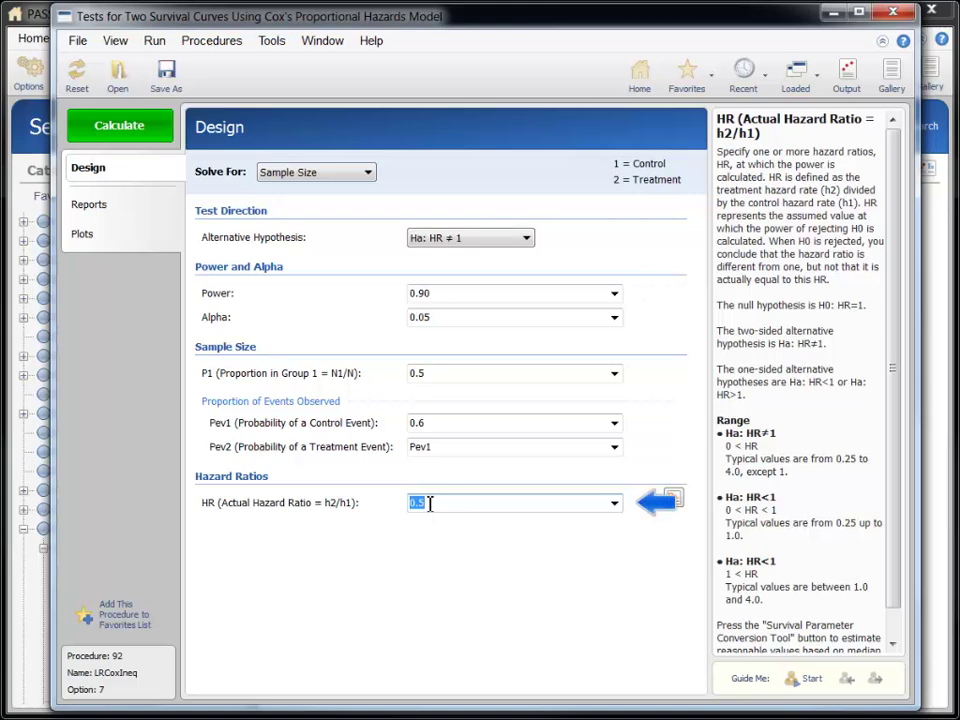
type("2")
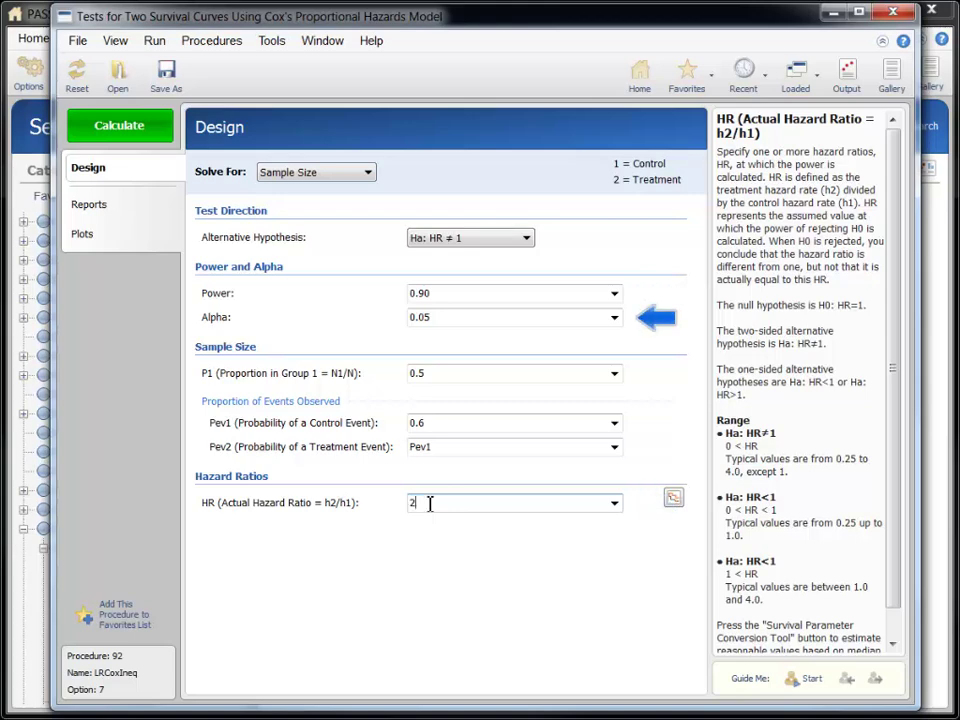
left_click(124, 125)
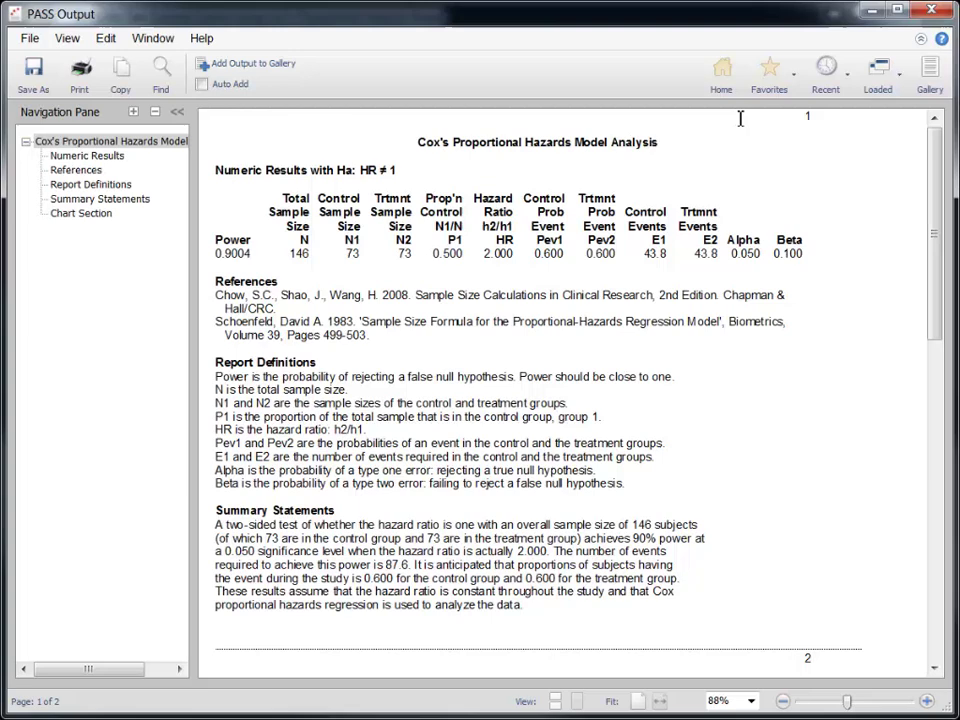
Bring the Cox procedure settings back in front from the Loaded list
left_click(876, 88)
left_click(868, 109)
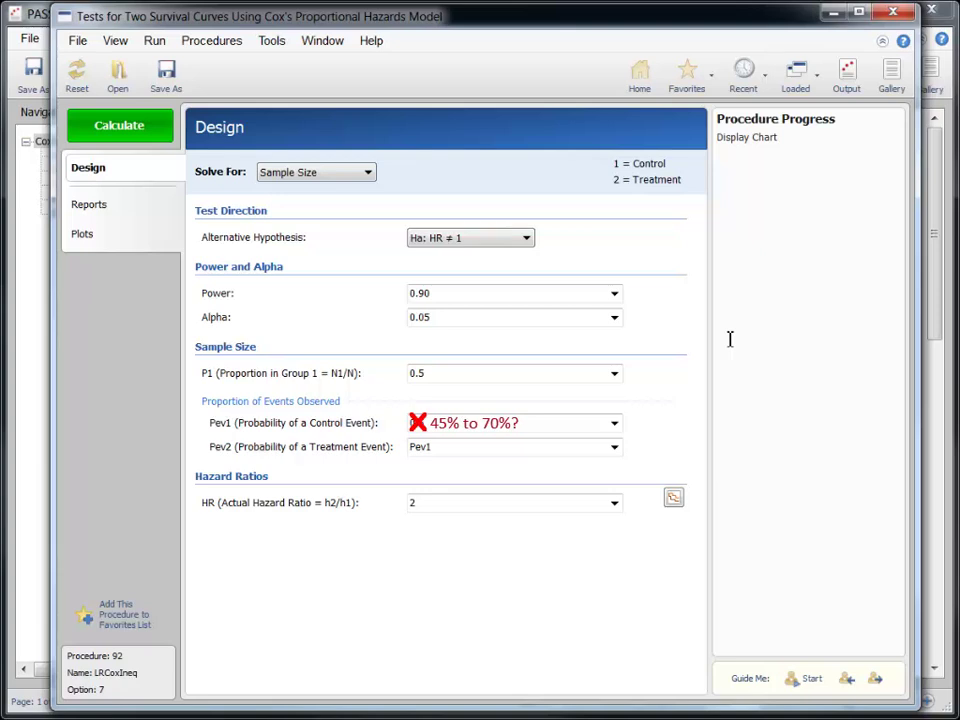
Change Pev1 to the range '0.45 to 0.7 by 0.05' and recalculate
left_click(508, 420)
double_click(480, 423)
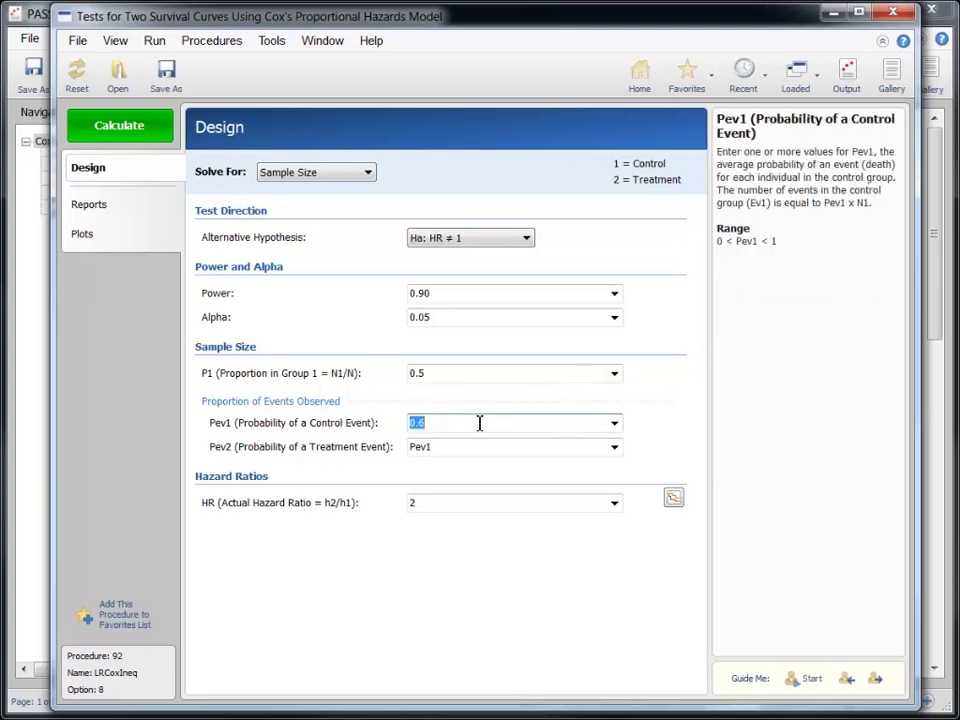
type("0.45 0.5 0.6 0.7")
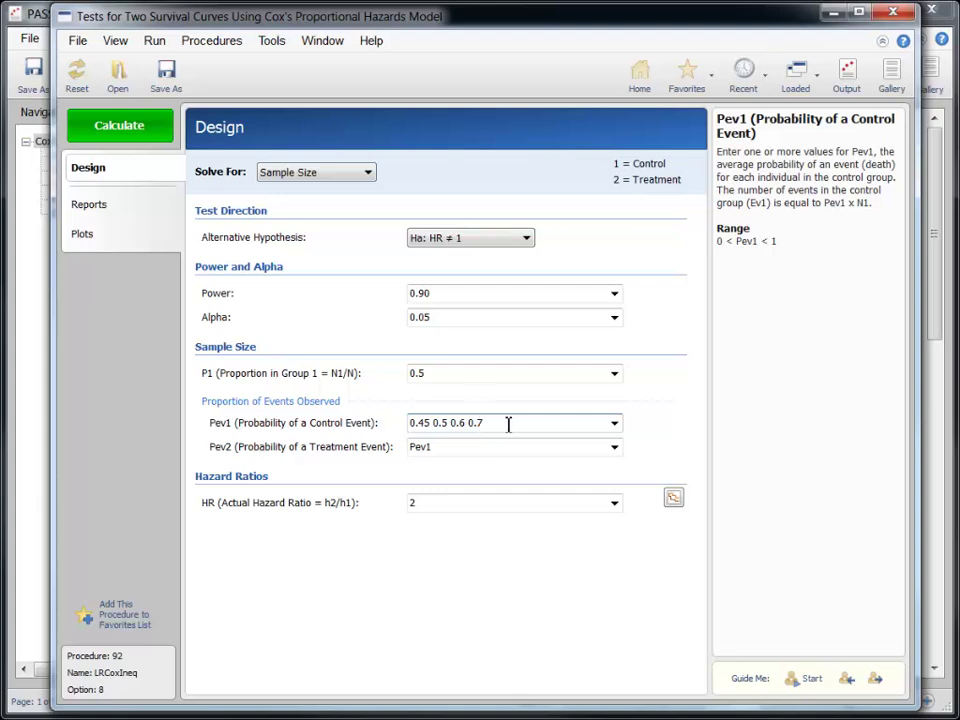
left_click_drag(499, 423, 375, 429)
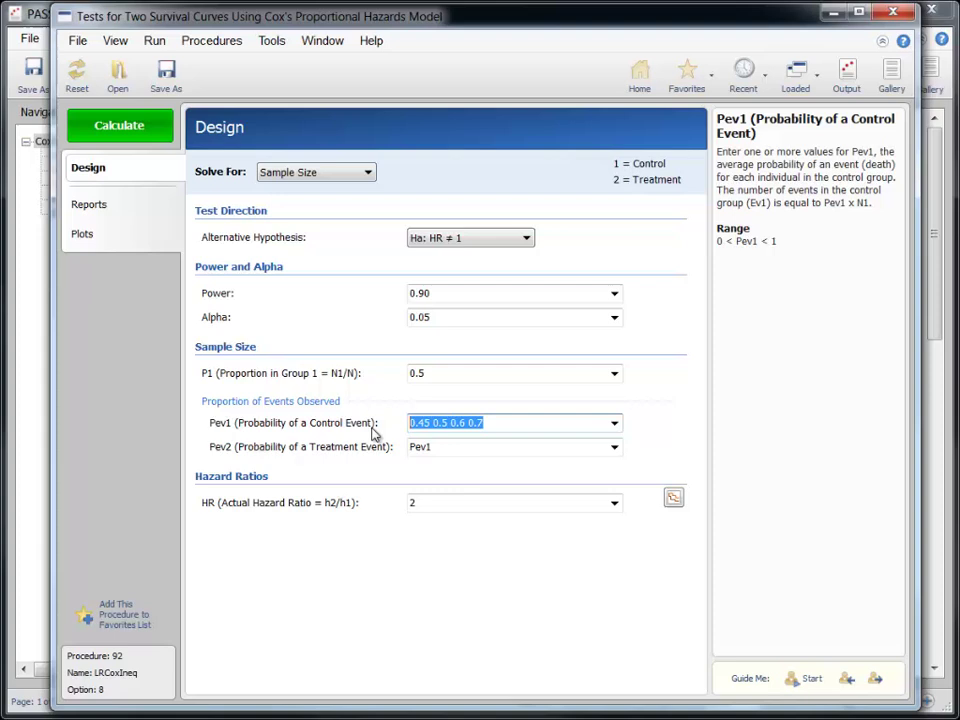
type("0.45 to ")
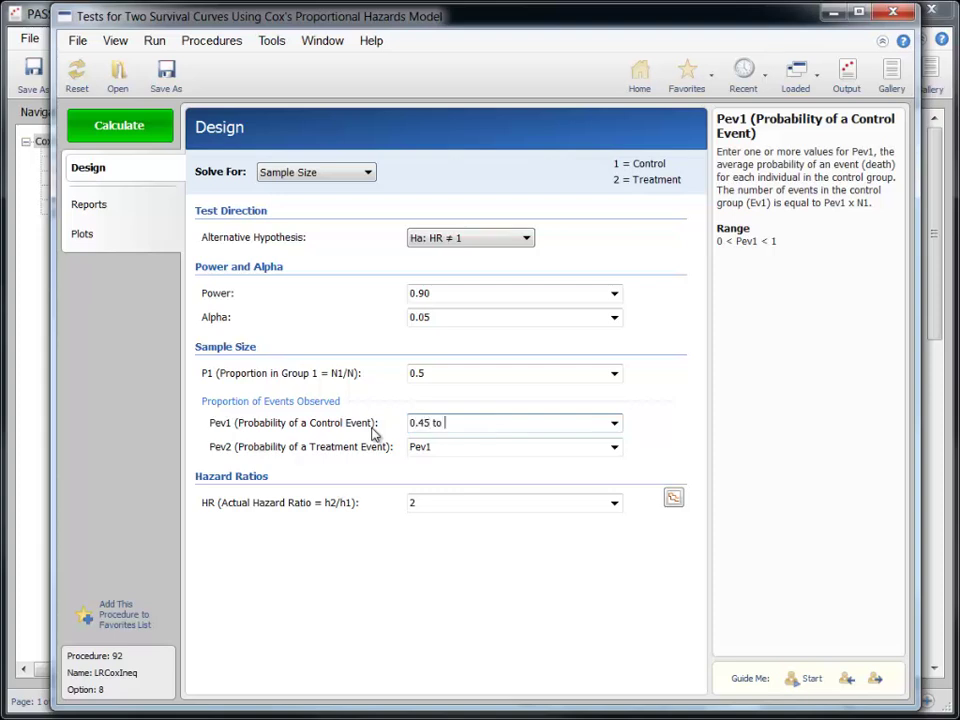
type("0.7 by 0.05")
left_click(119, 125)
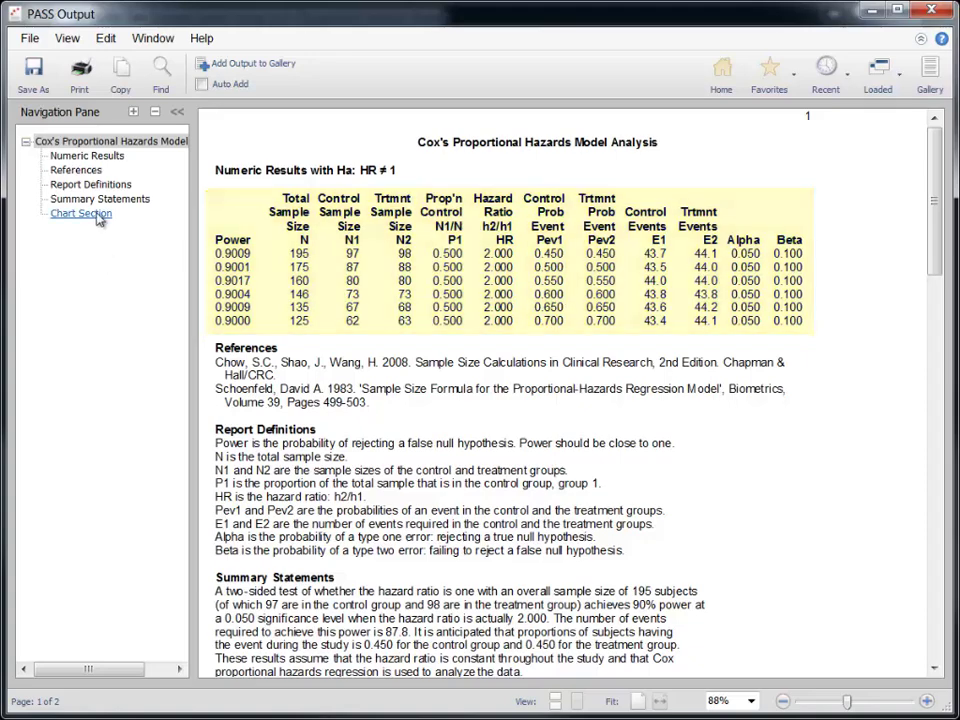
Jump to the report's Chart Section to view the N vs Pev1 plot
left_click(80, 214)
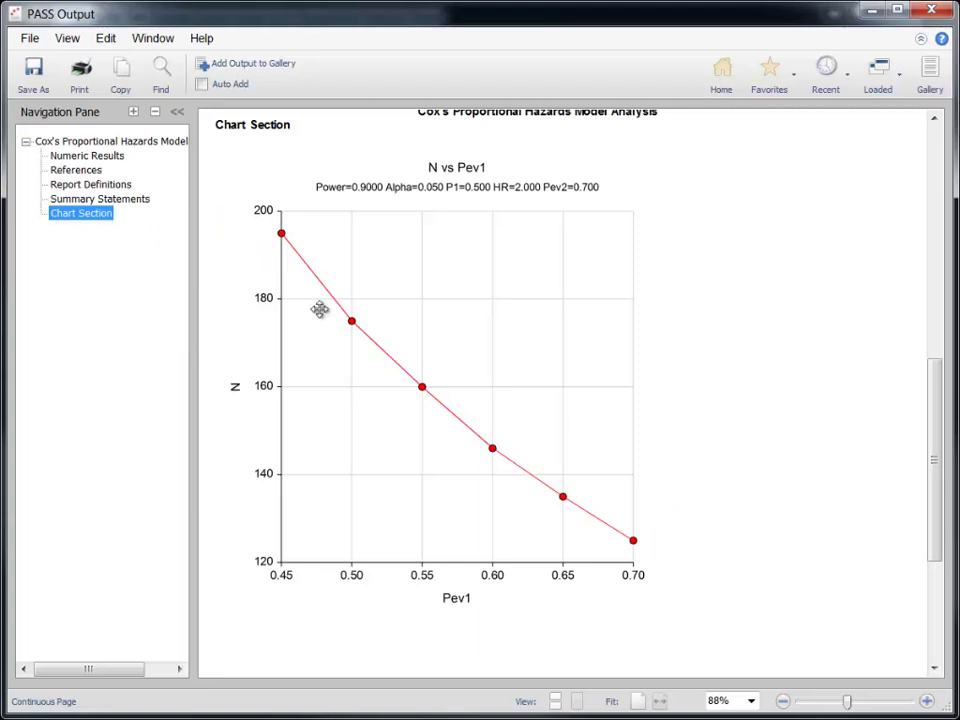
Reopen the Cox procedure, set Power to '0.8 0.9' and HR to '1.6 to 3 by 0.2', and recalculate
left_click(879, 84)
left_click(884, 112)
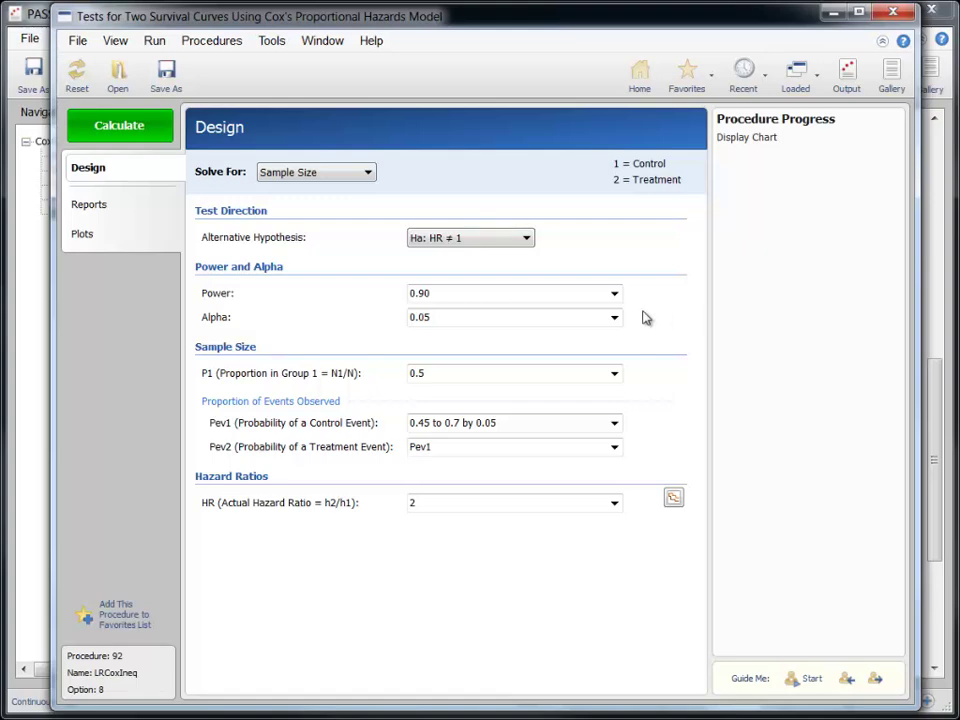
left_click(473, 293)
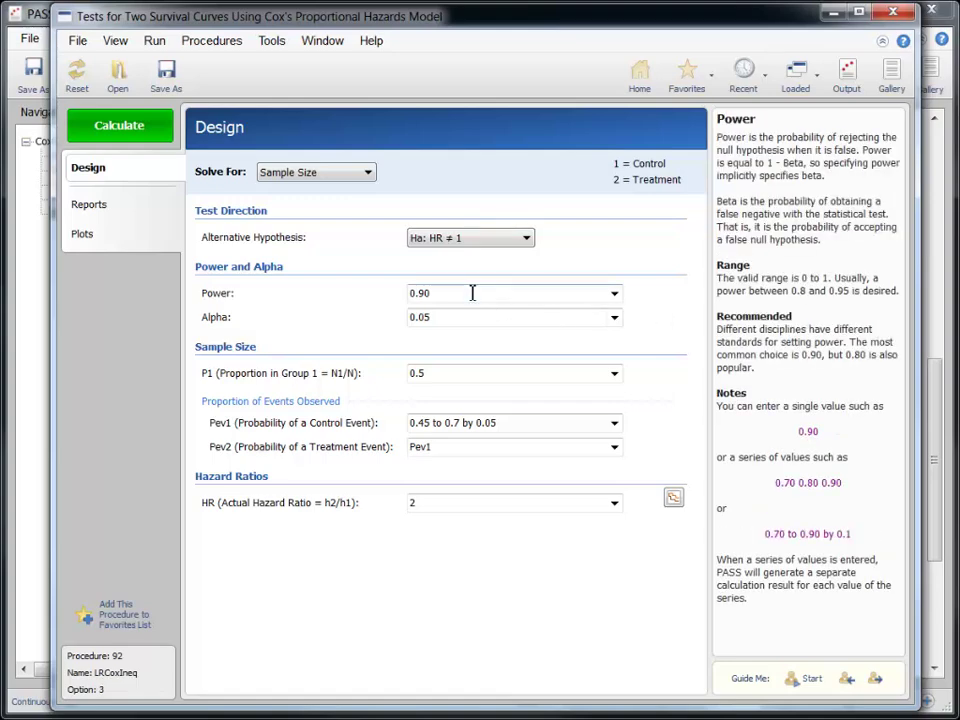
double_click(473, 293)
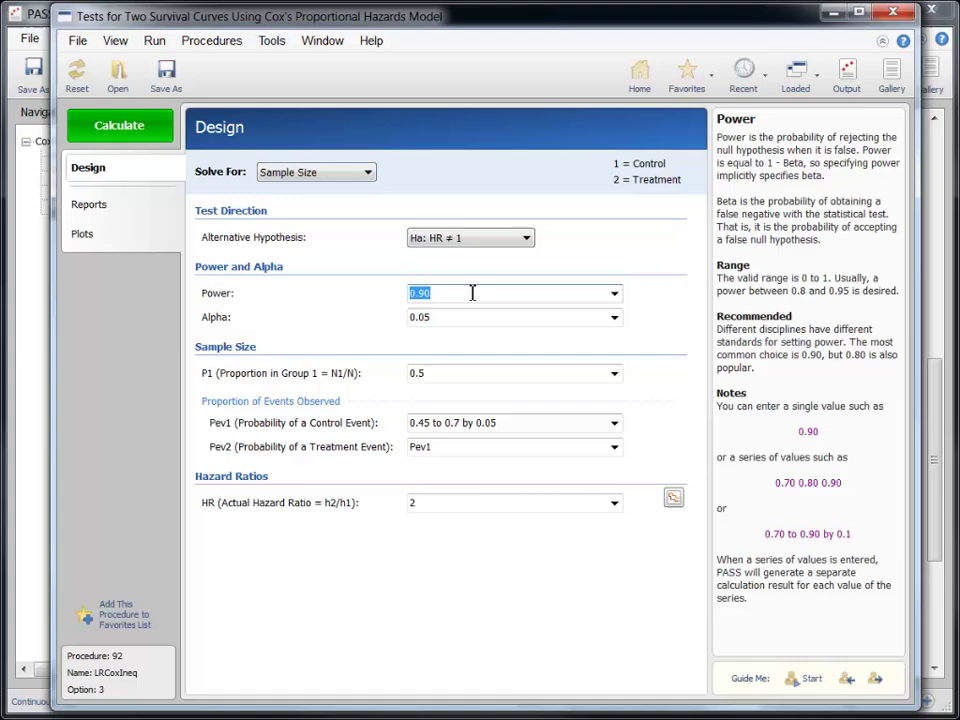
type("0.8 0.9")
left_click(451, 505)
double_click(440, 505)
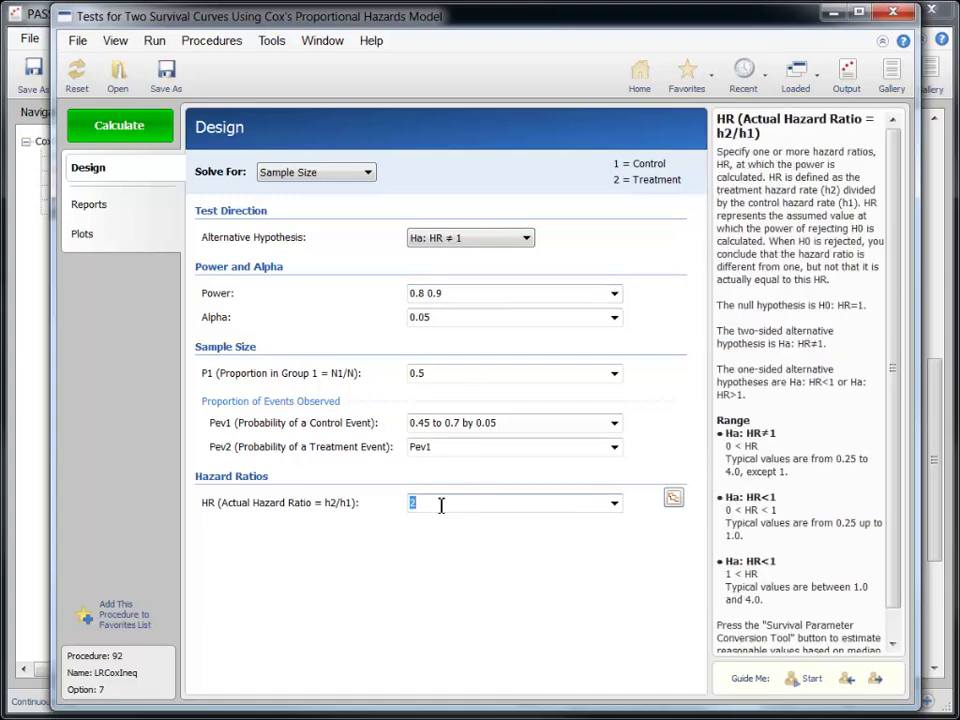
type("1.6 to 2 by 0.2")
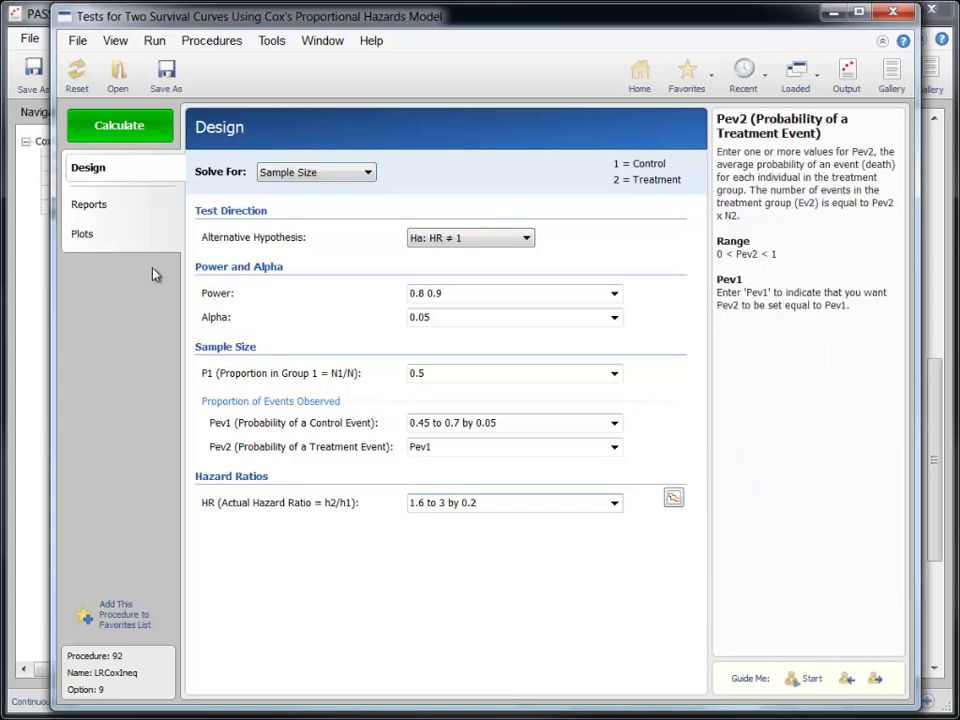
left_click(120, 132)
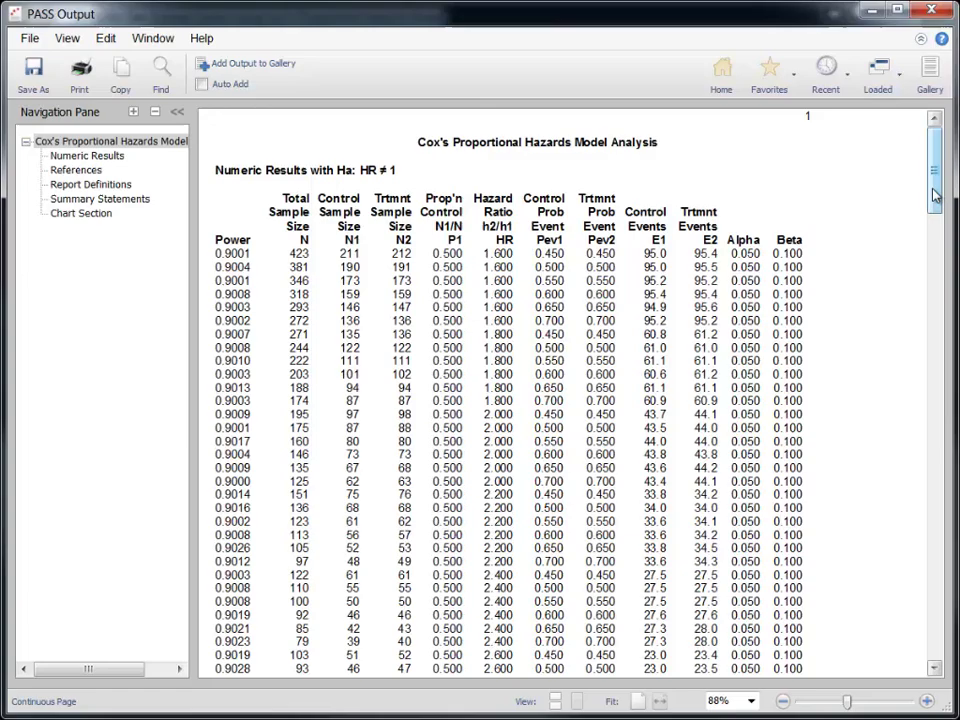
Scroll down the report to the N vs HR by Pev1 chart
left_click_drag(935, 195, 941, 325)
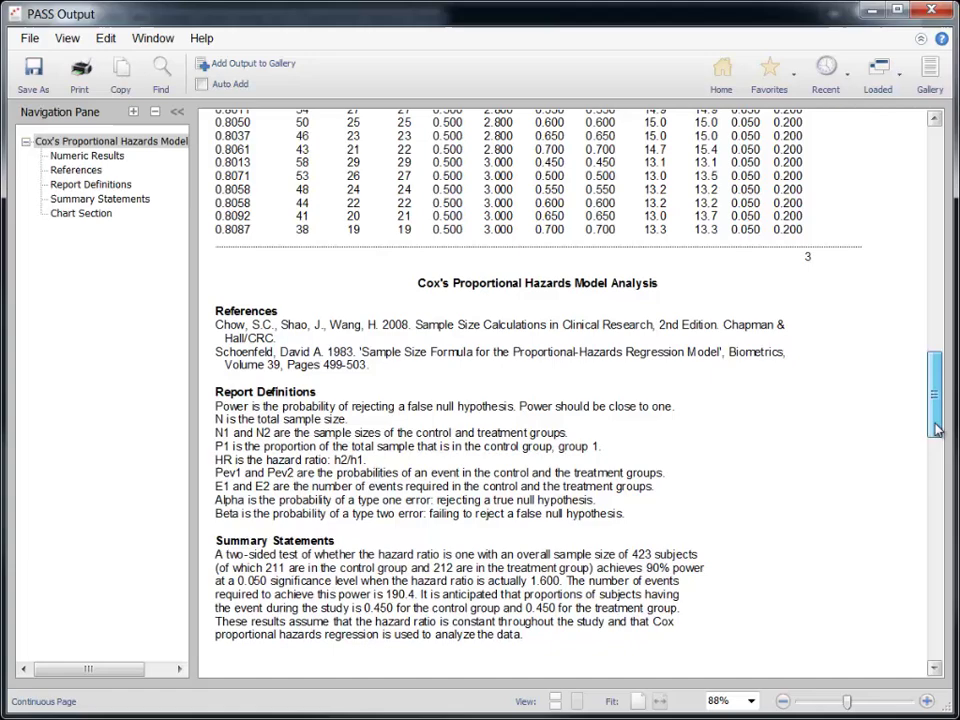
left_click_drag(937, 428, 935, 611)
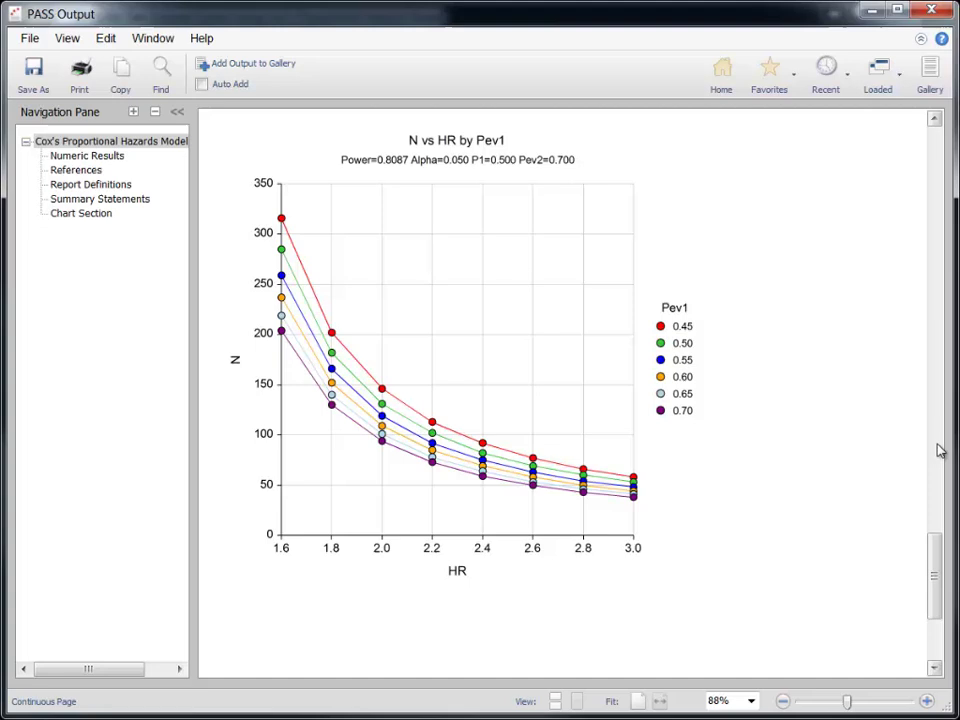
Review the Power=0.9014 and 0.8087 charts, zooming to 60% and back to page width, then reopen the Cox procedure
left_click(939, 307)
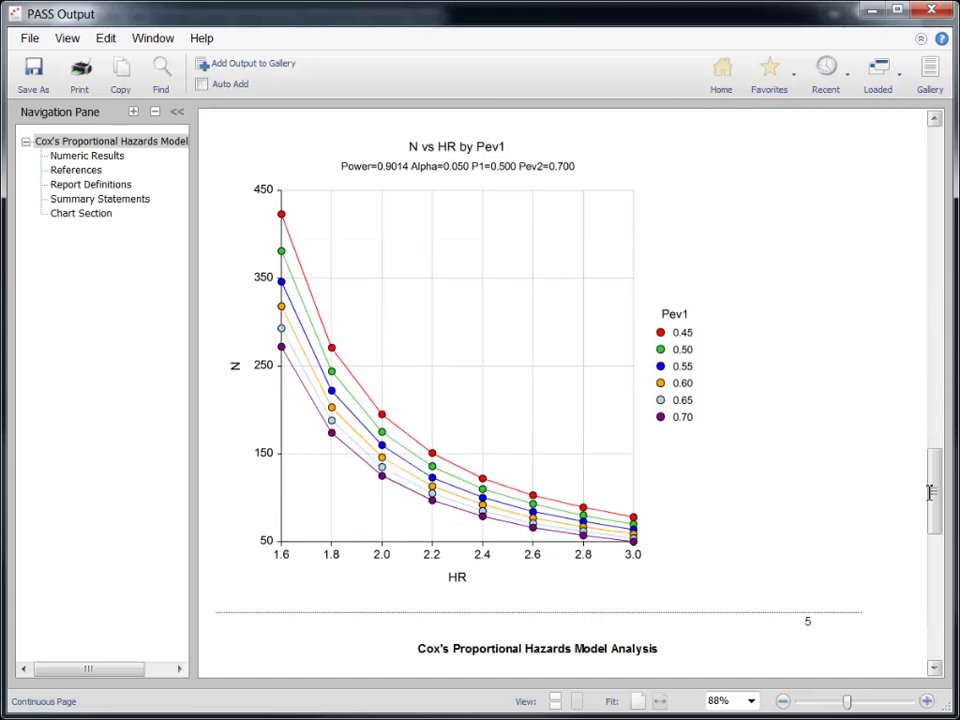
left_click(931, 606)
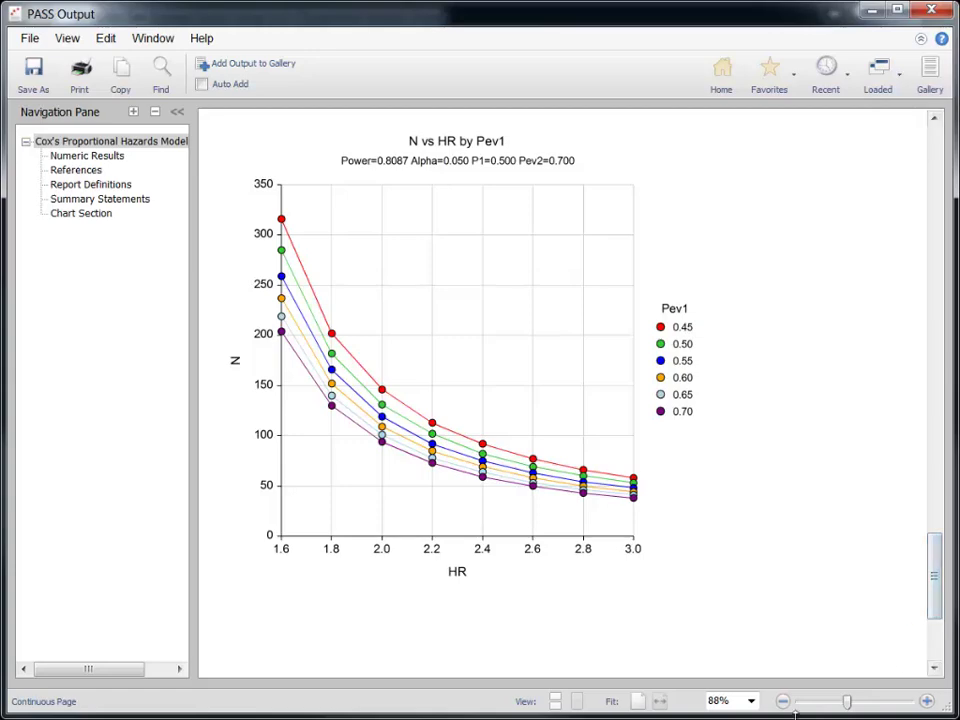
left_click(783, 701)
left_click(783, 701)
left_click(783, 701)
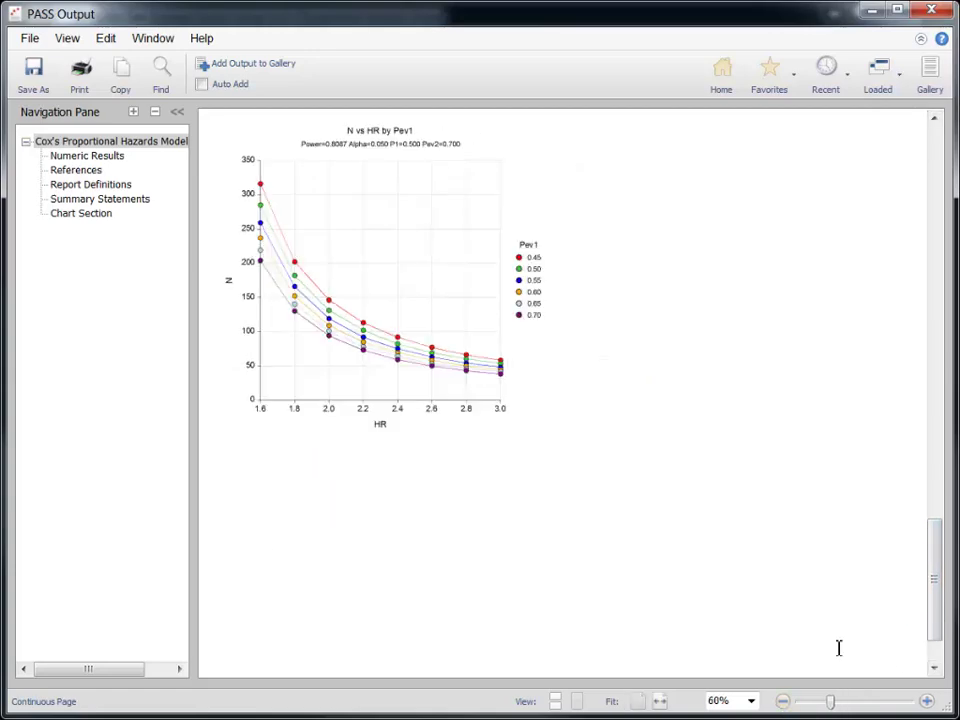
left_click(930, 392)
left_click_drag(935, 459, 937, 521)
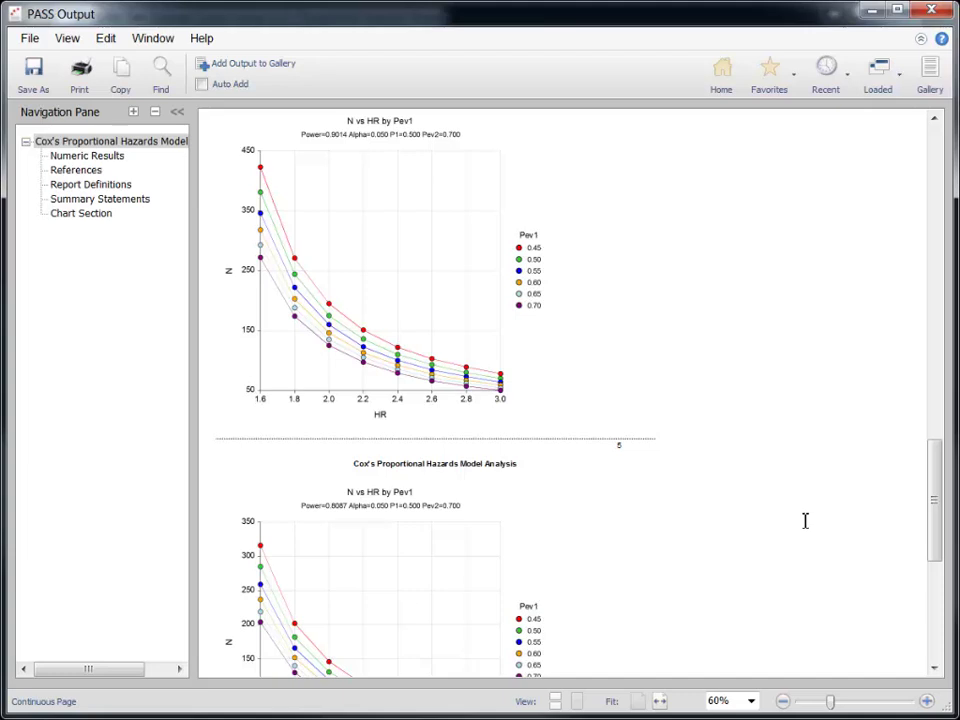
left_click(927, 701)
left_click(927, 701)
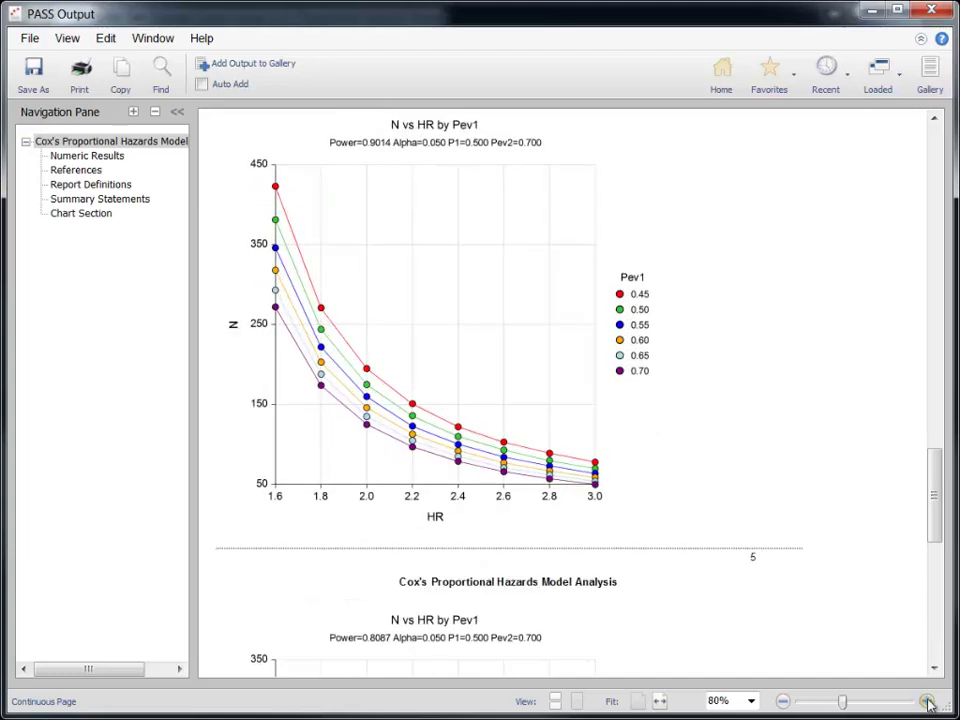
left_click(661, 702)
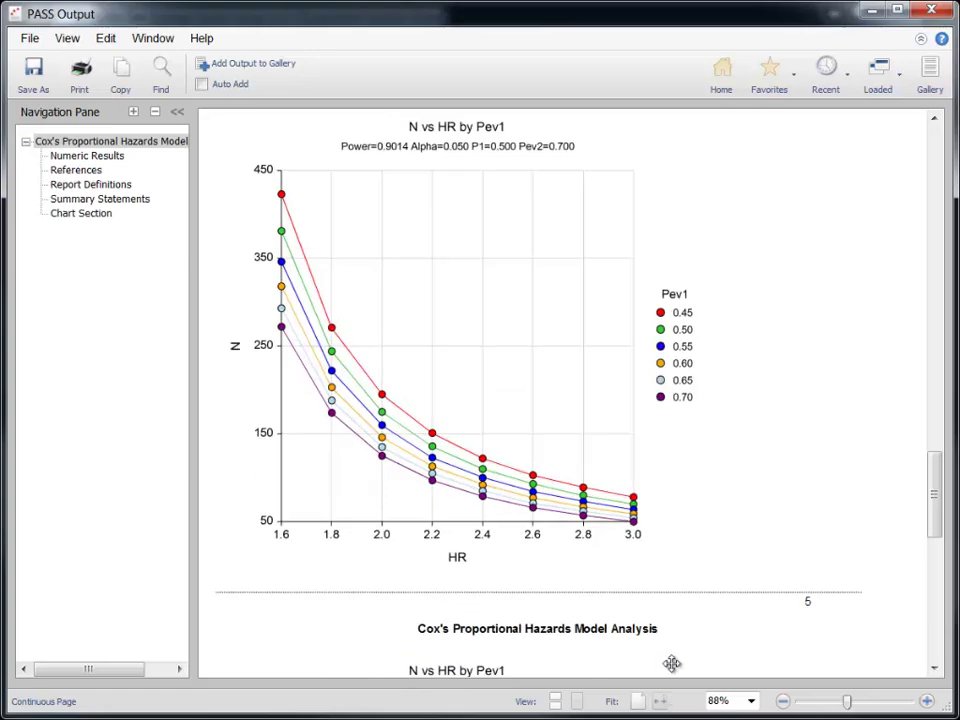
left_click(879, 90)
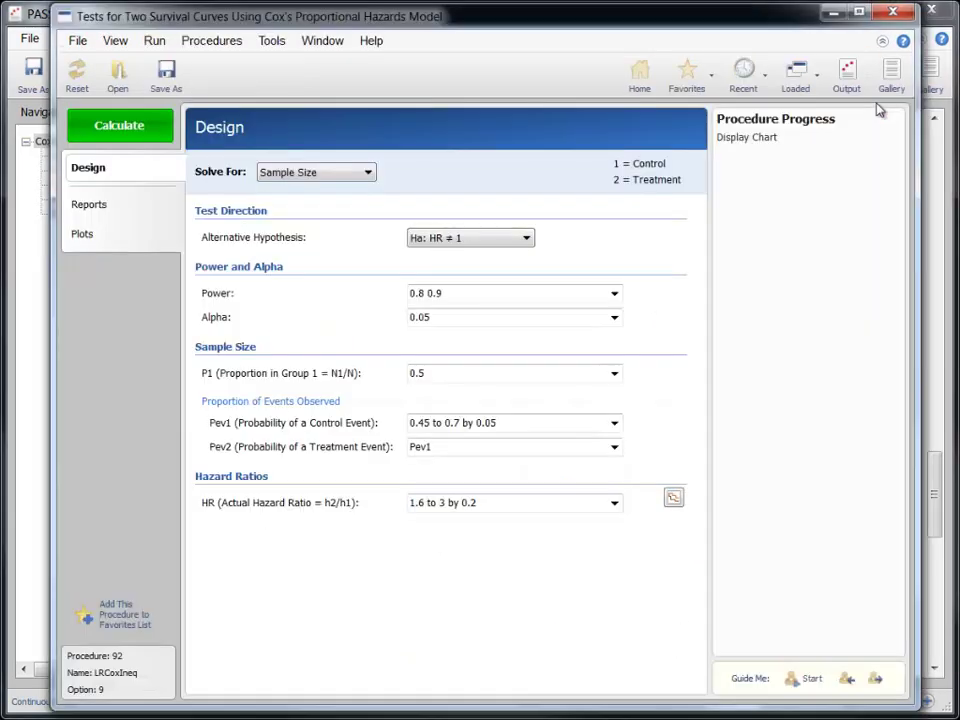
Put Pev1 on the plot's horizontal axis and group the curves by HR
left_click(134, 242)
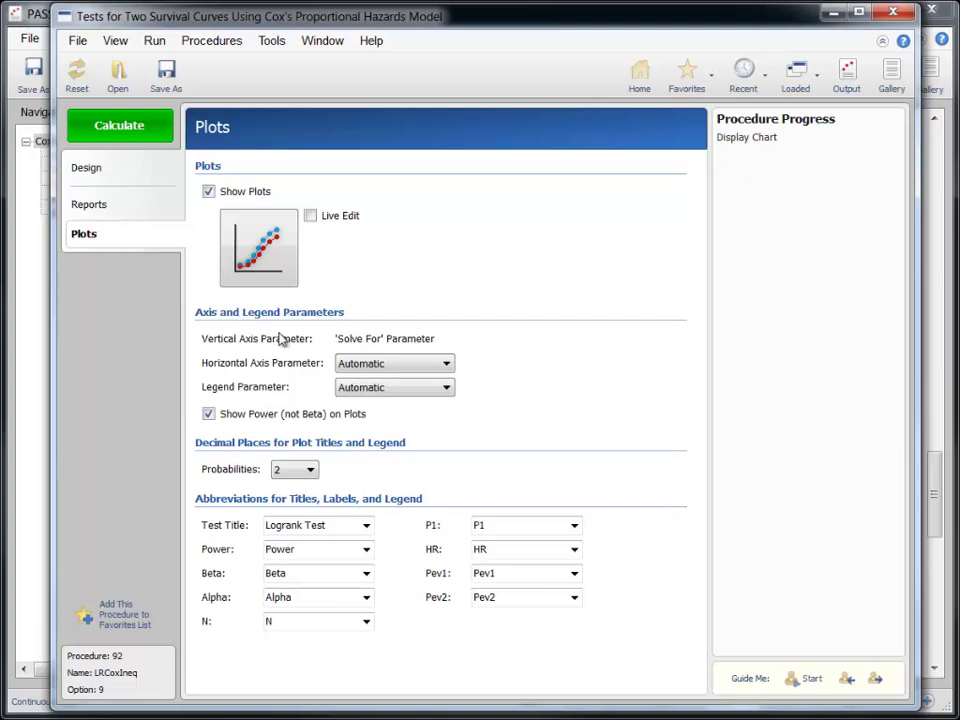
left_click(350, 365)
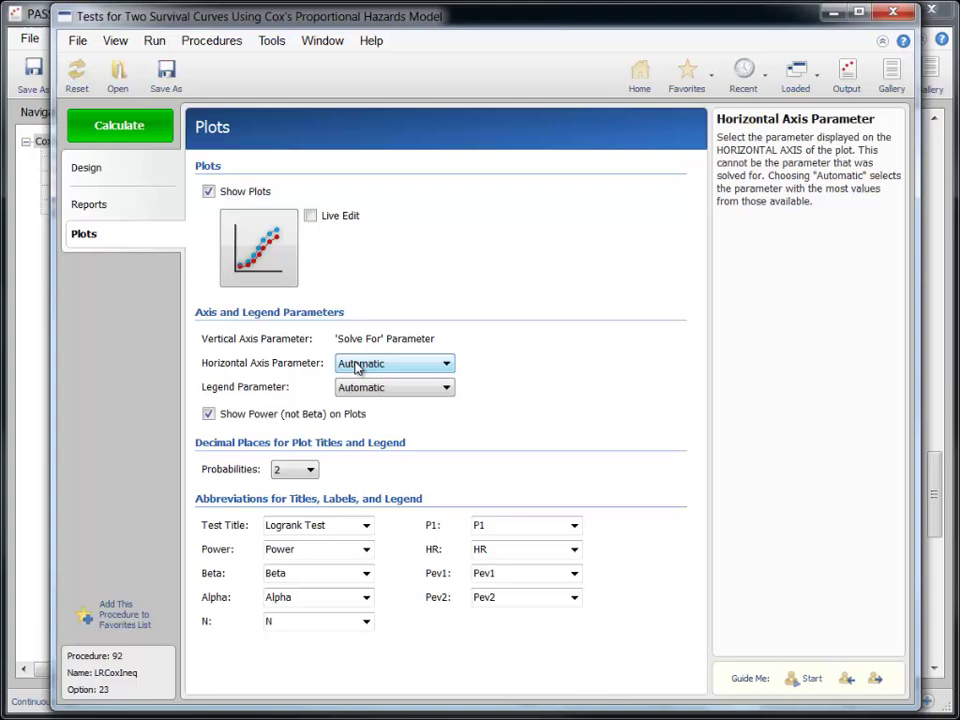
left_click(357, 368)
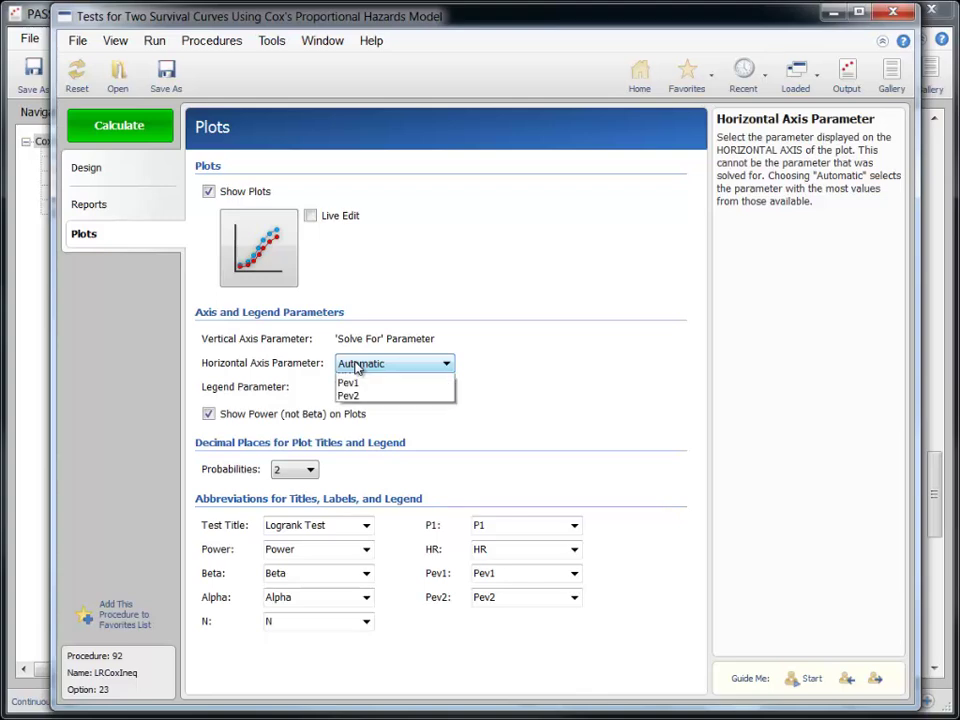
left_click(349, 460)
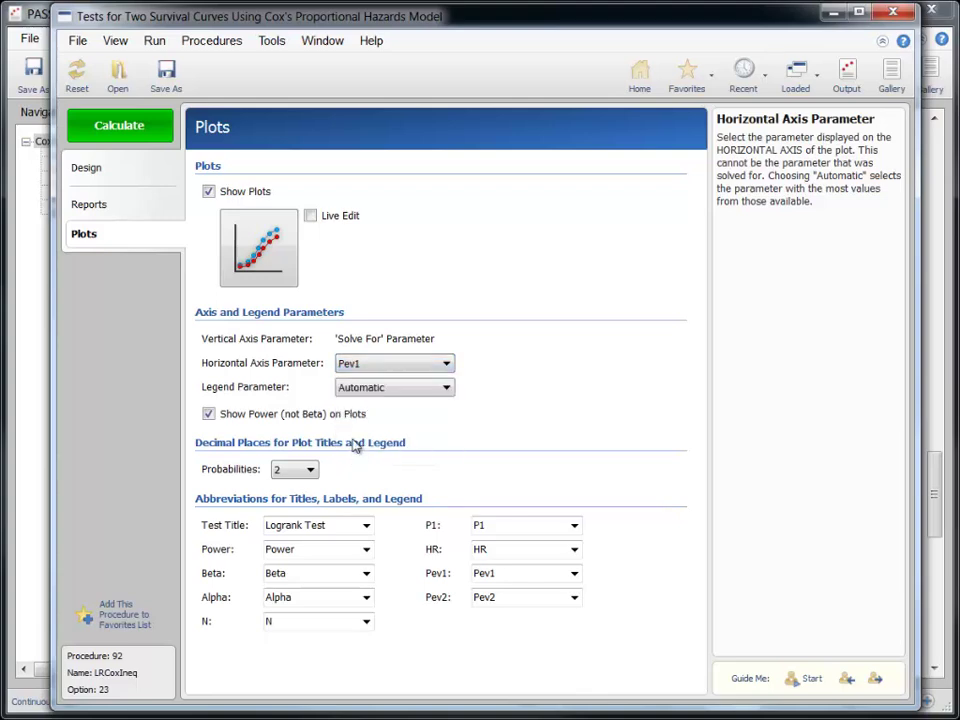
left_click(356, 390)
left_click(356, 390)
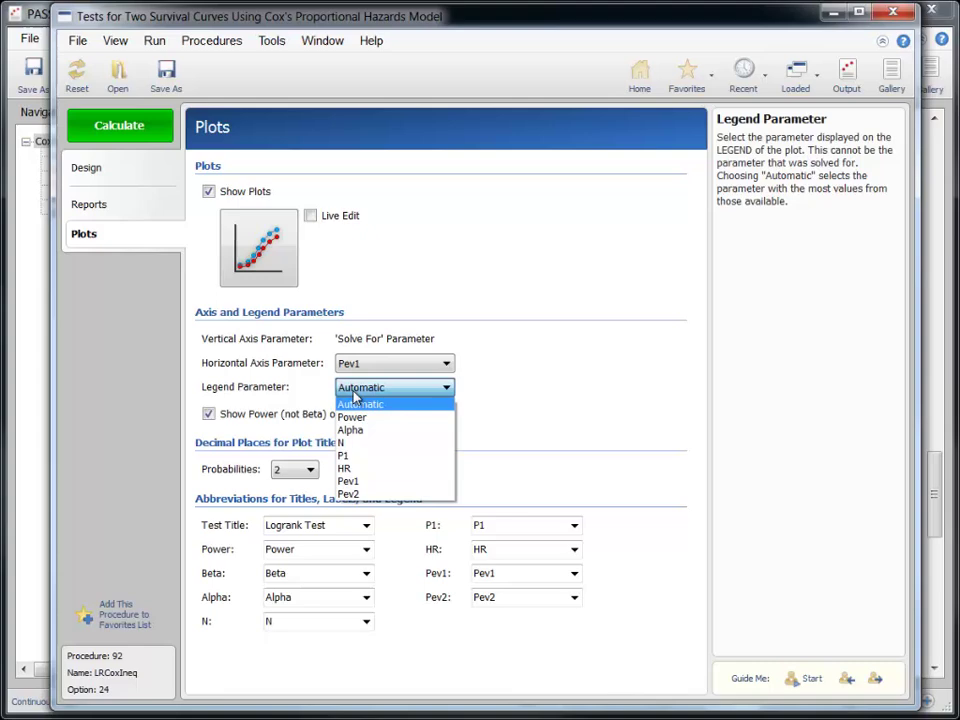
left_click(350, 468)
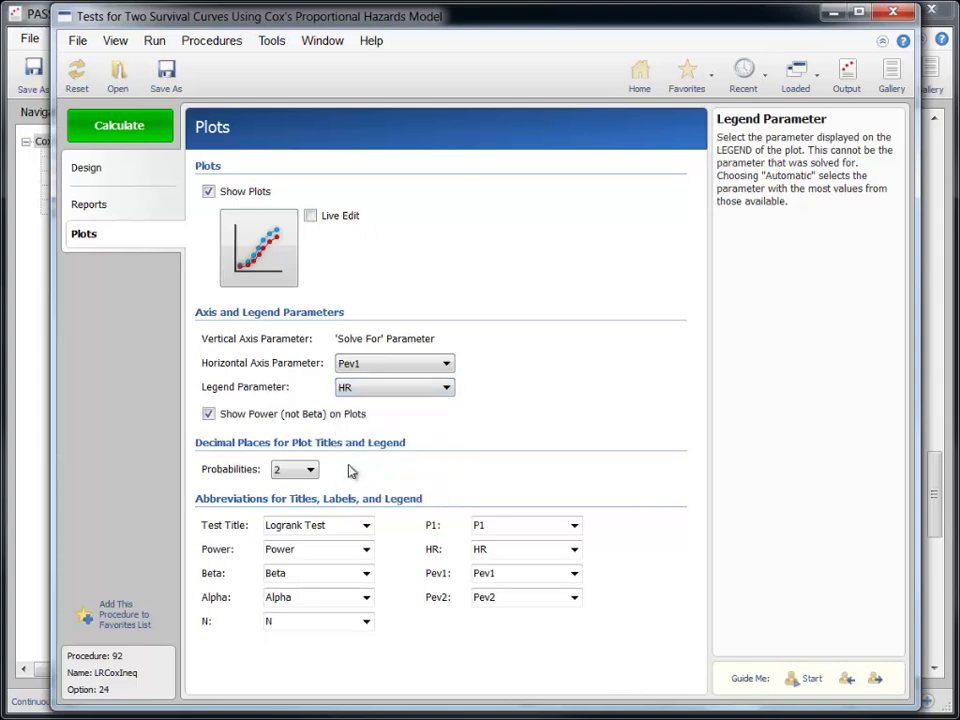
In Plot Setup, fix the vertical axis range at 0 to 500
left_click(267, 253)
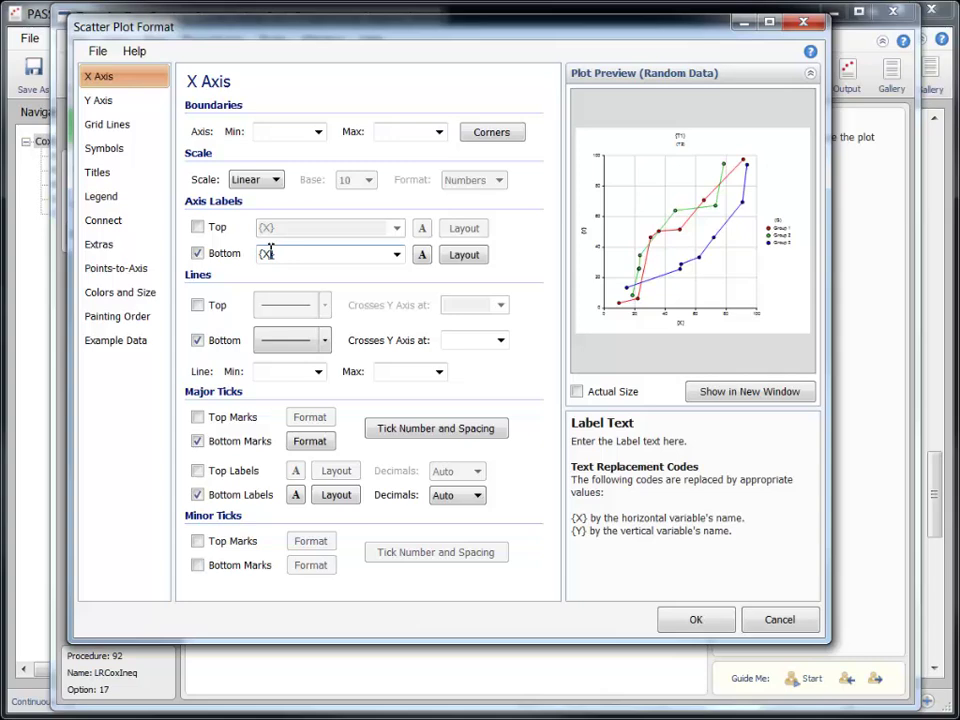
left_click(156, 101)
left_click(281, 132)
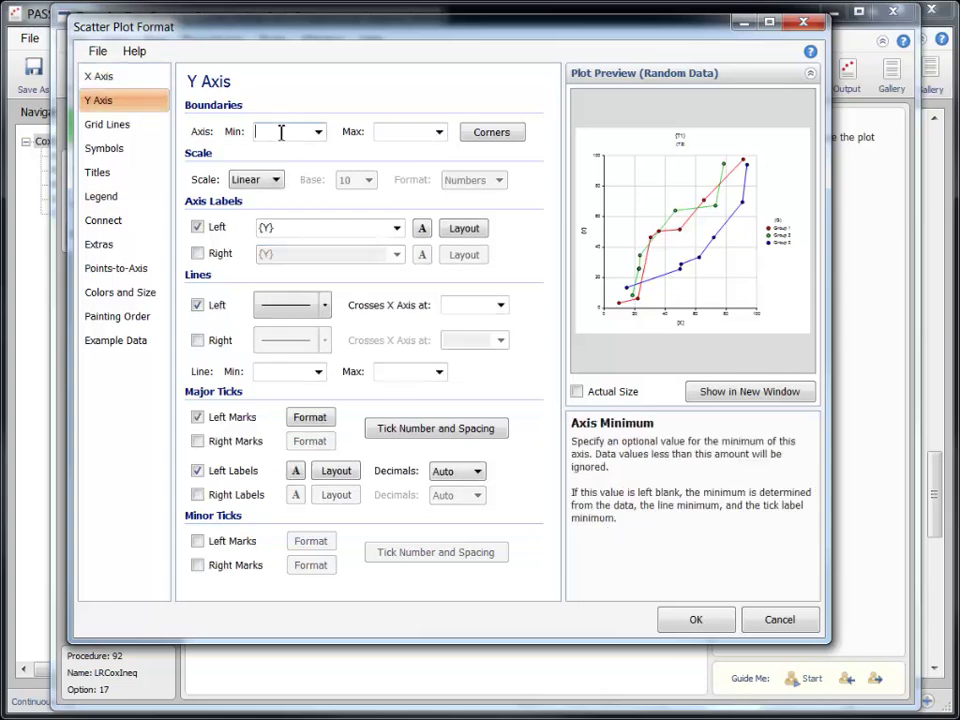
type("0")
left_click(381, 133)
type("500")
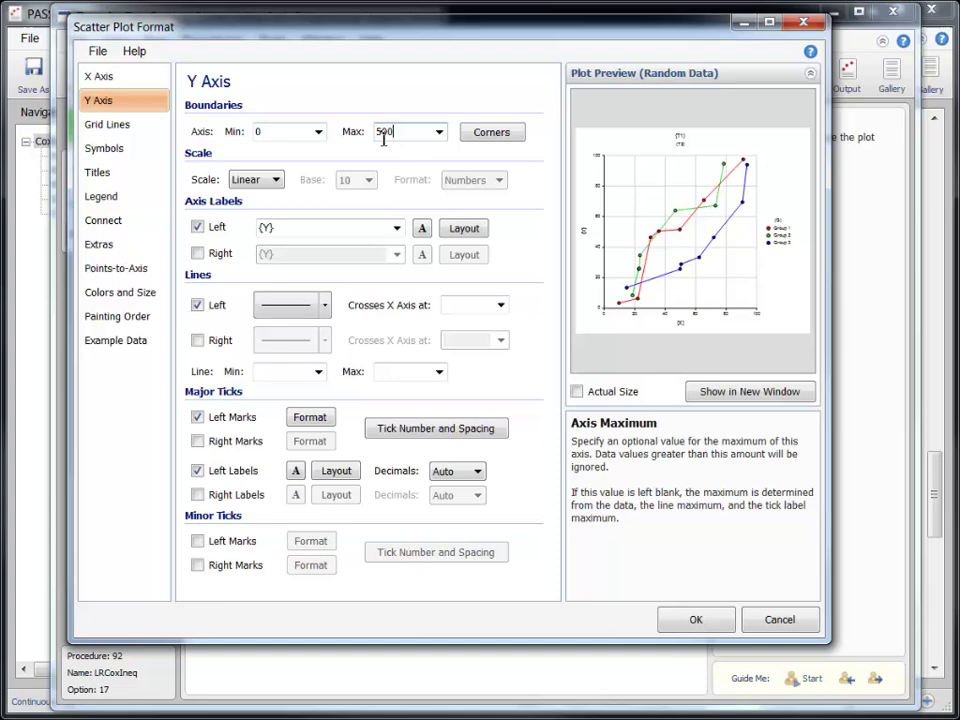
Make symbol 1 a black square and symbol 3 a red triangle
left_click(104, 148)
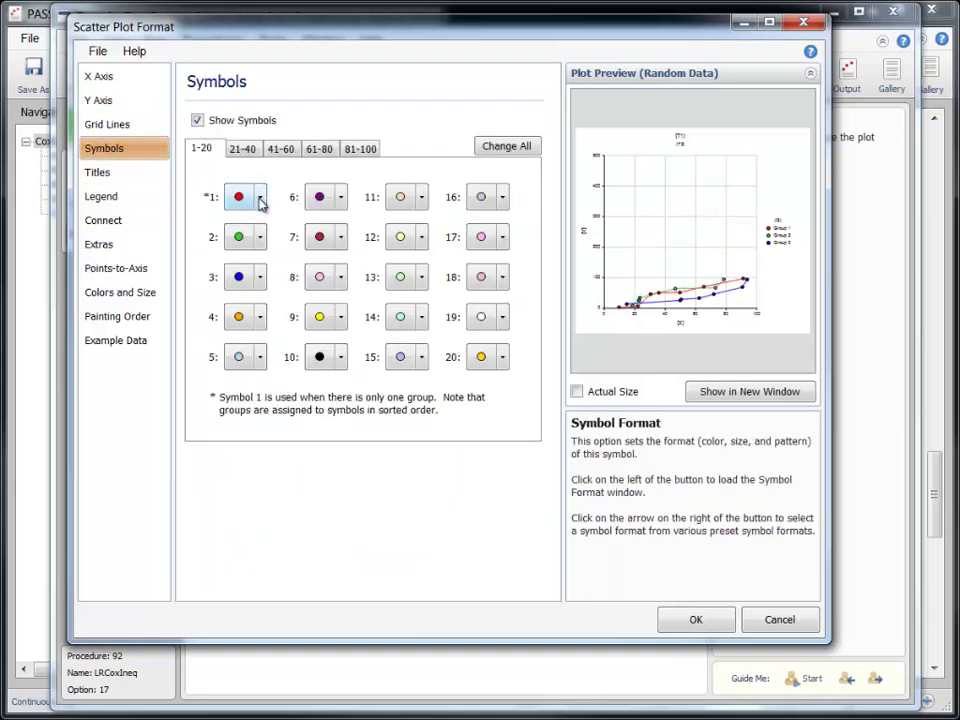
left_click(259, 199)
left_click(384, 284)
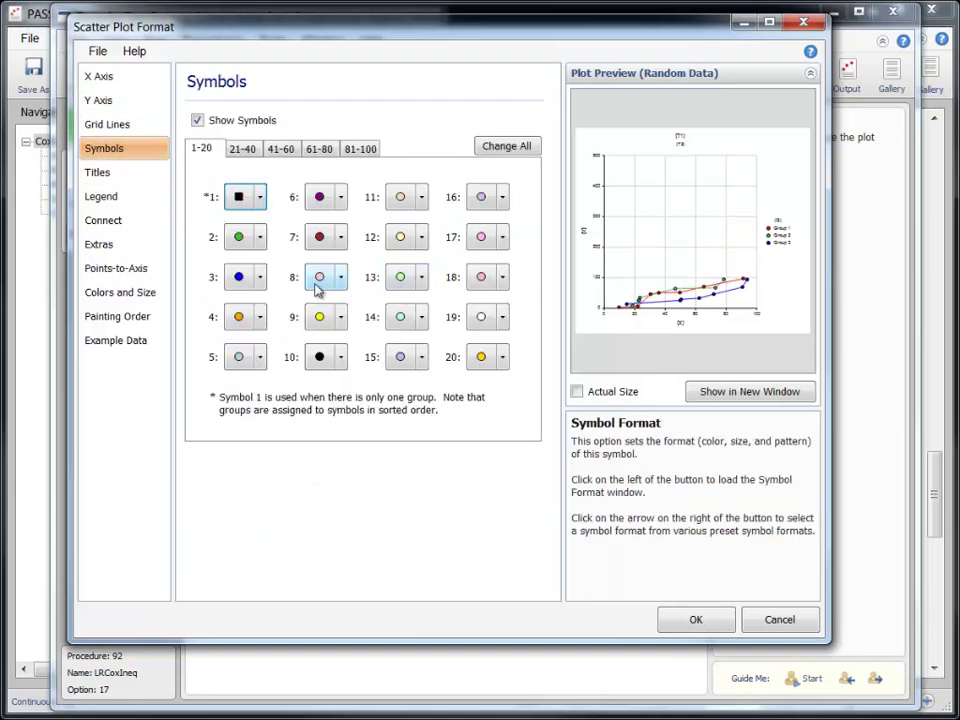
left_click(262, 277)
left_click(231, 403)
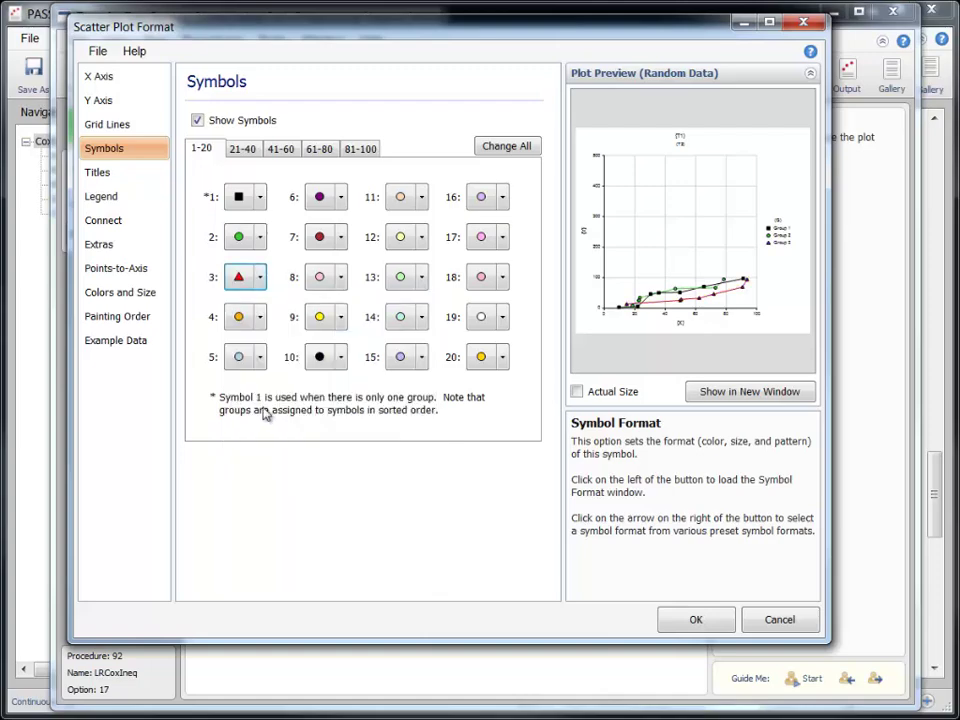
Apply the plot format, rerun the calculation, and go to the chart section
left_click(683, 619)
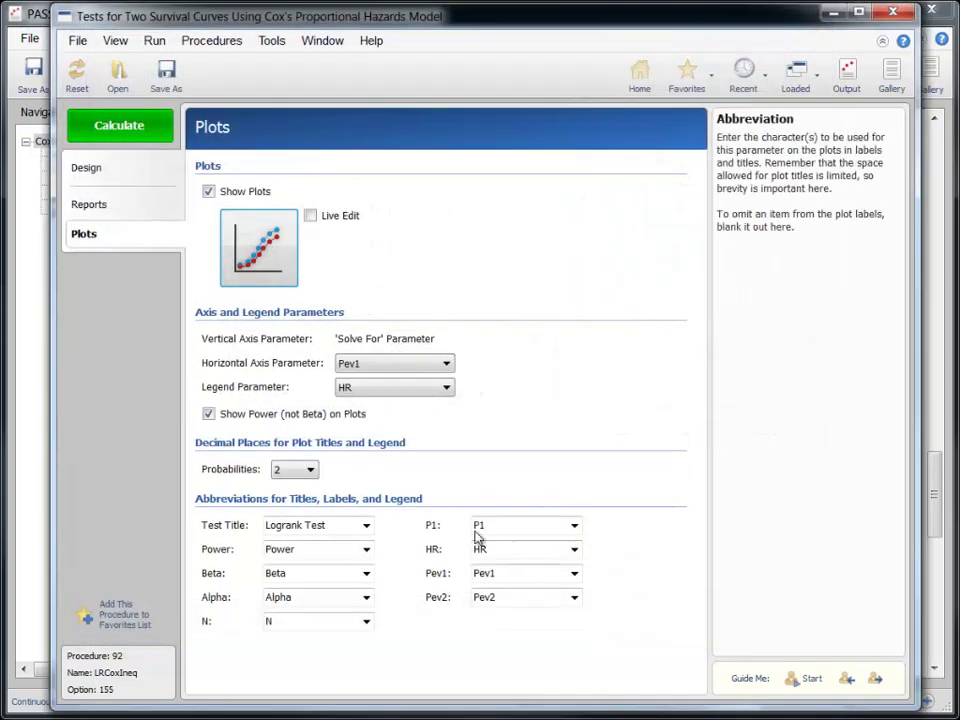
left_click(120, 126)
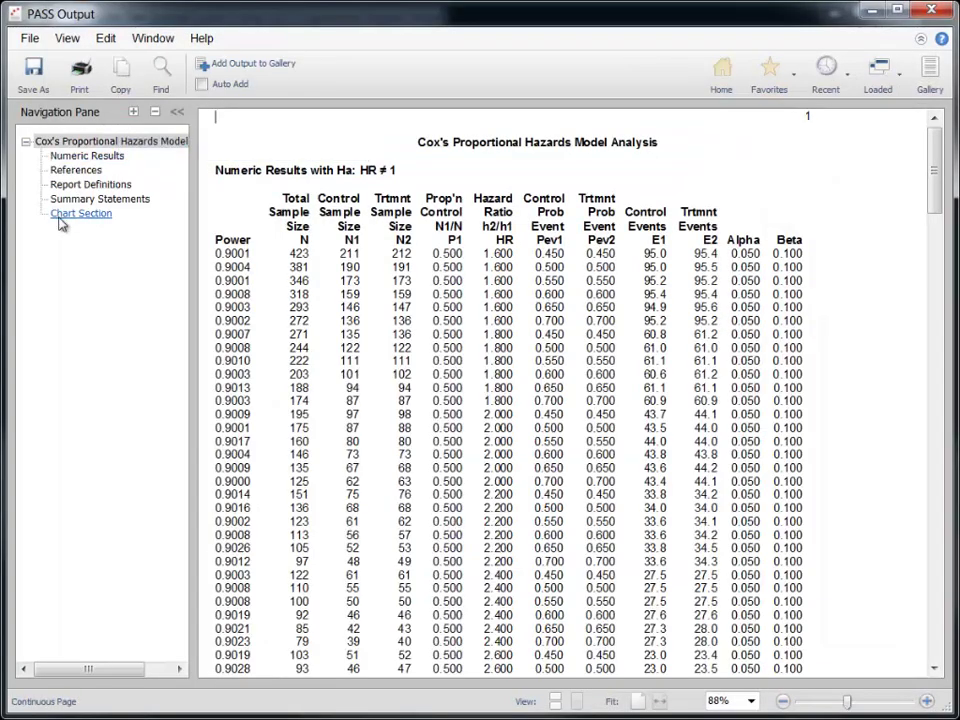
left_click(72, 216)
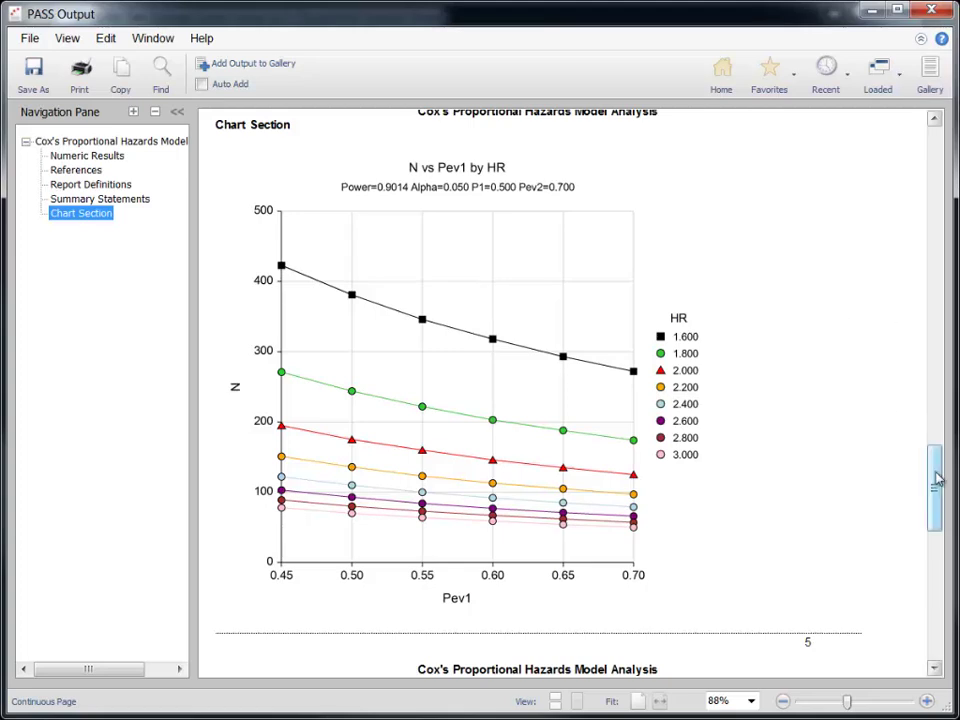
Page between the Power=0.8087 and Power=0.9014 N vs Pev1 by HR charts
left_click(938, 594)
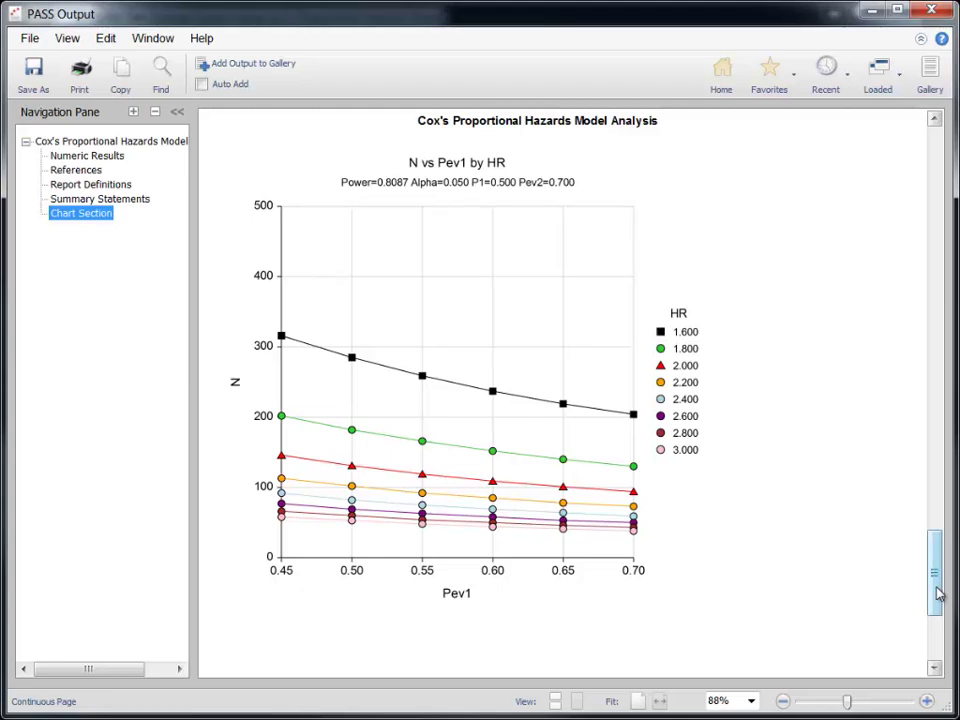
left_click(938, 480)
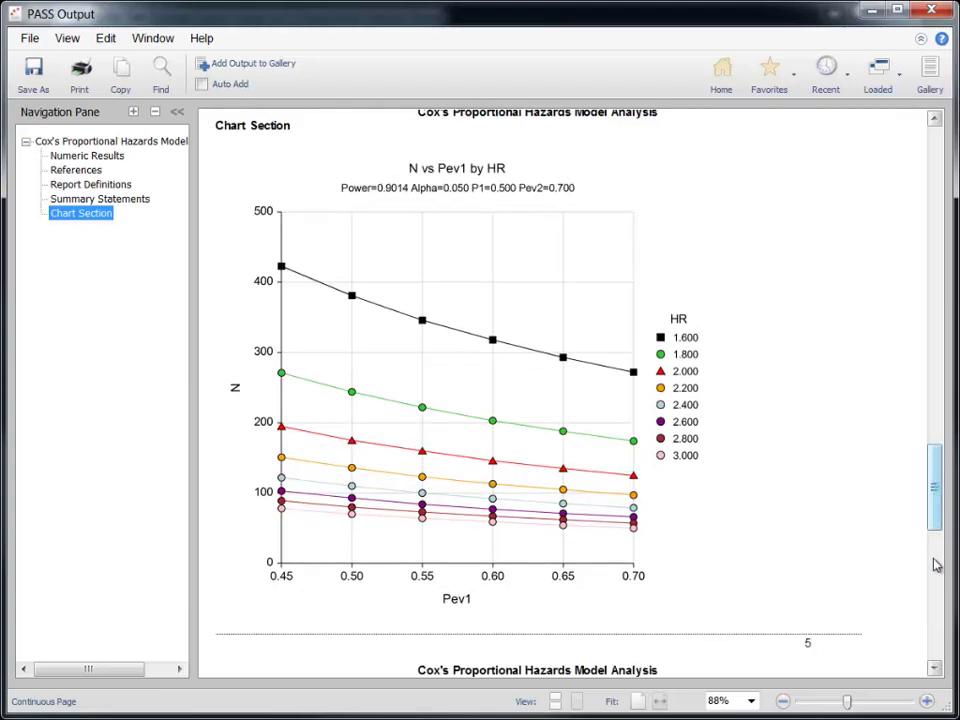
left_click(934, 600)
left_click(932, 490)
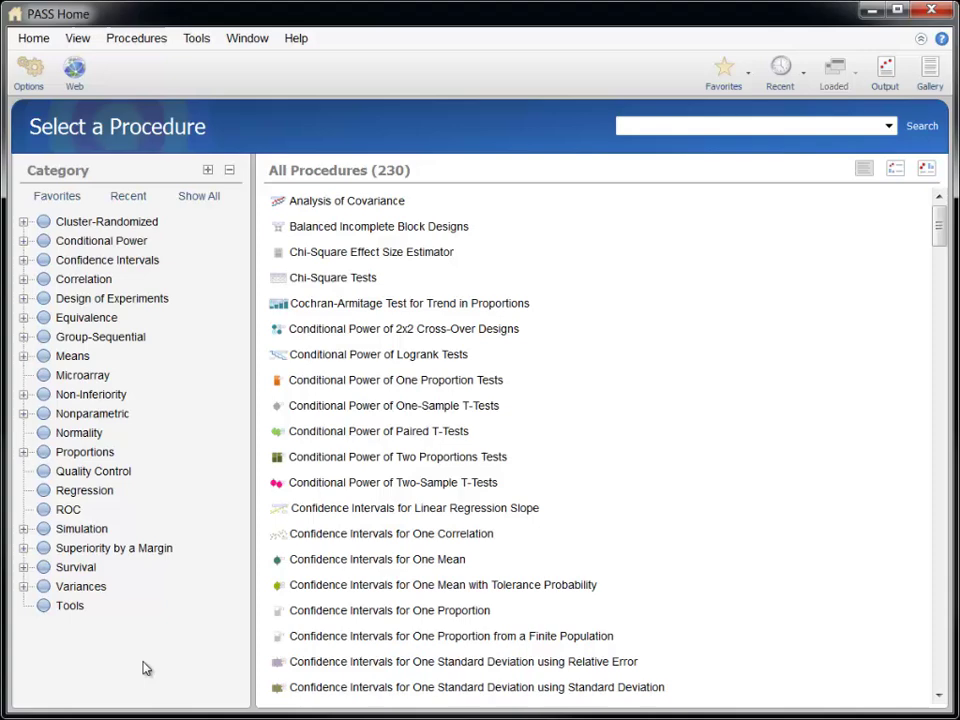
Open the McNemar Test using Differences procedure under Proportions > Two Correlated Proportions > Test (Inequality)
left_click(24, 453)
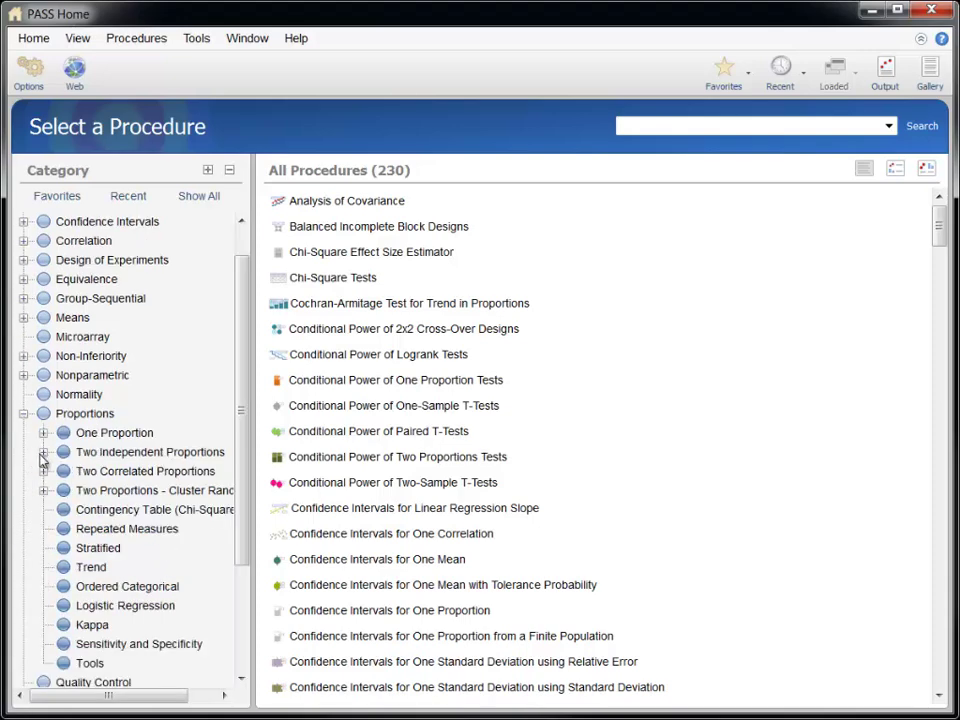
left_click(43, 471)
left_click(102, 490)
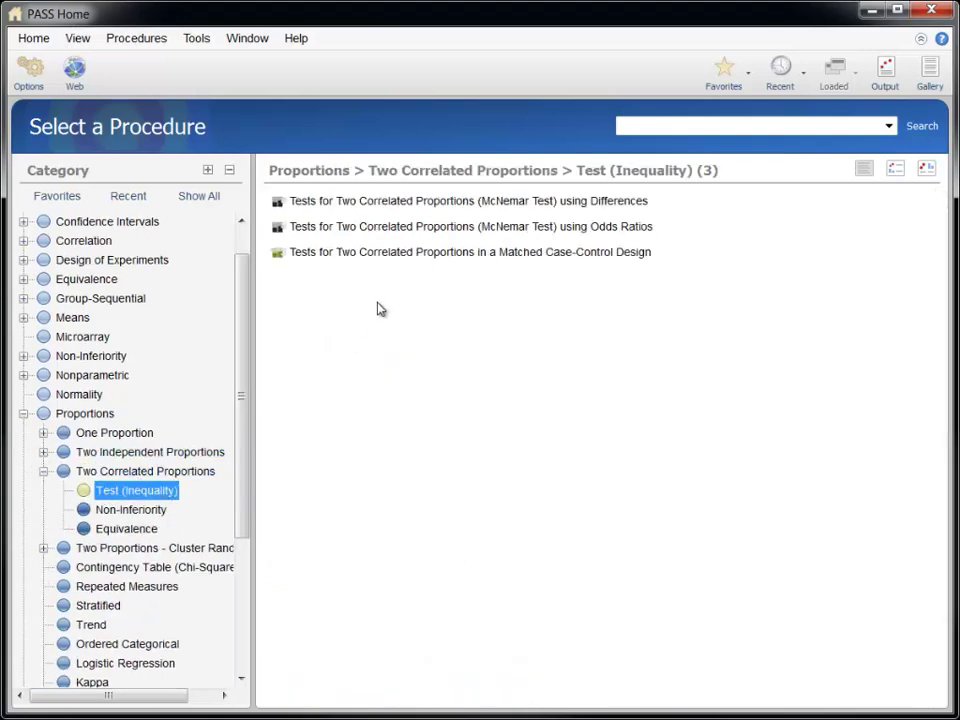
left_click(397, 202)
double_click(399, 203)
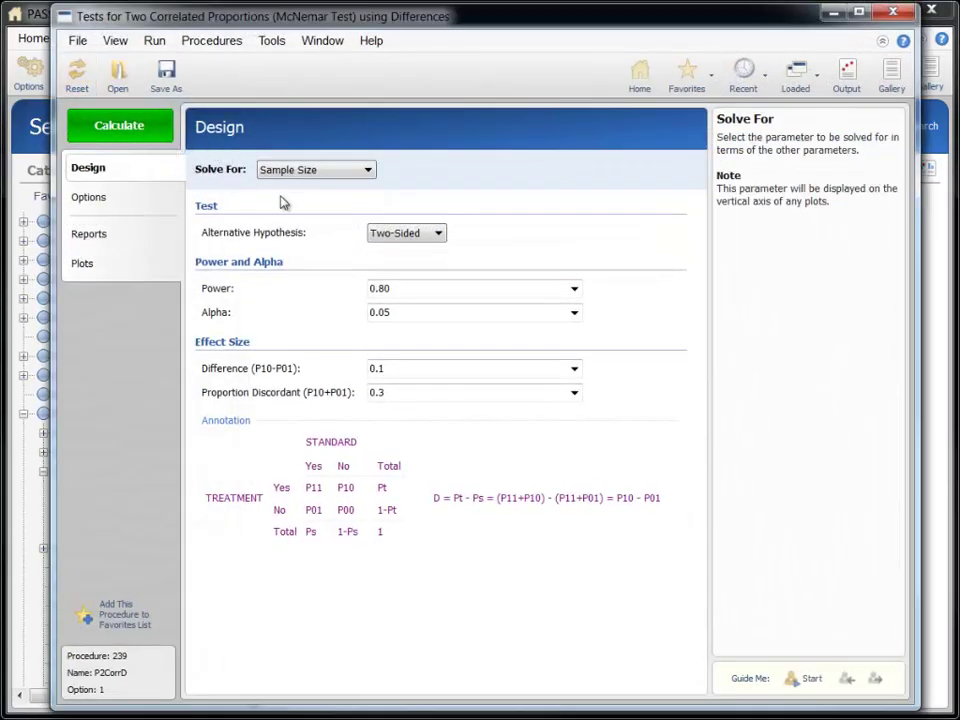
Solve for power with N from 20 to 400 by 10 and differences 0.1, 0.15, 0.2
left_click(300, 170)
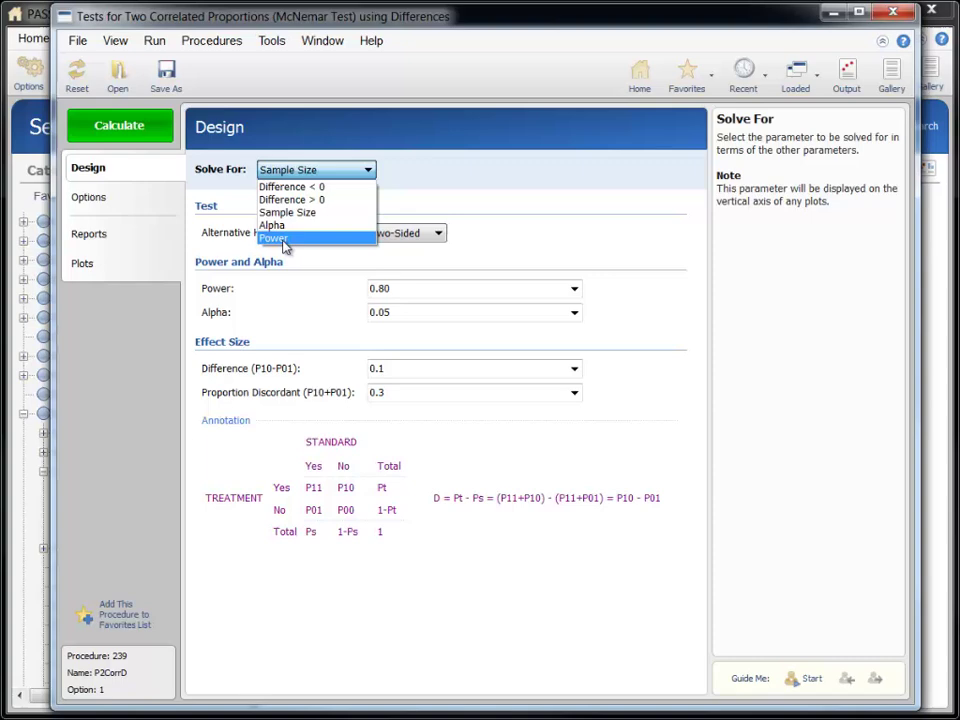
left_click(286, 239)
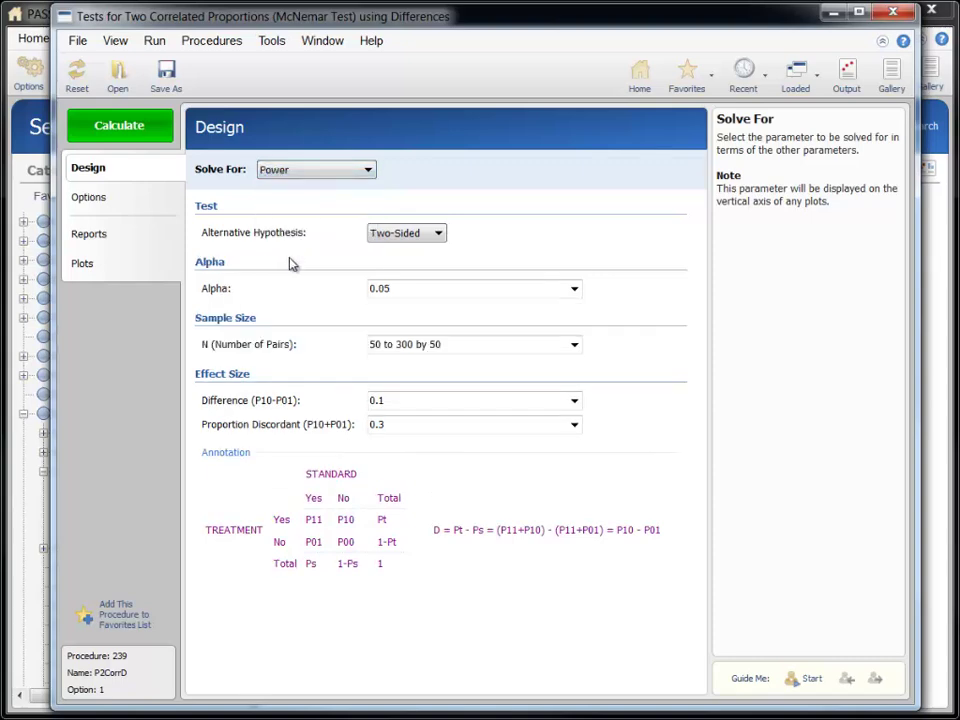
left_click(462, 347)
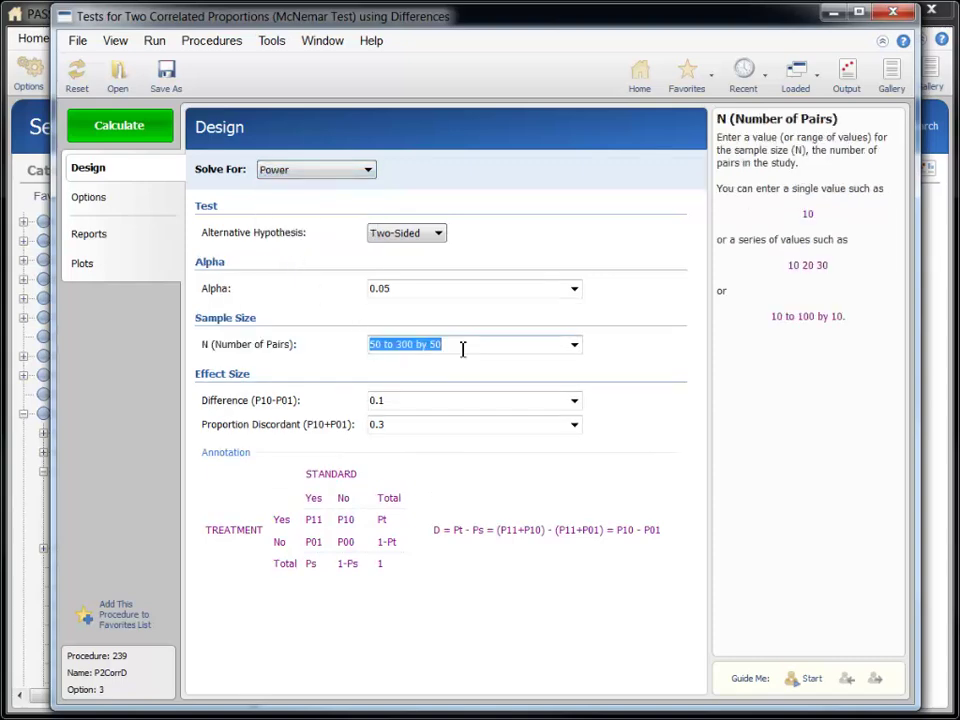
type("20 to 4")
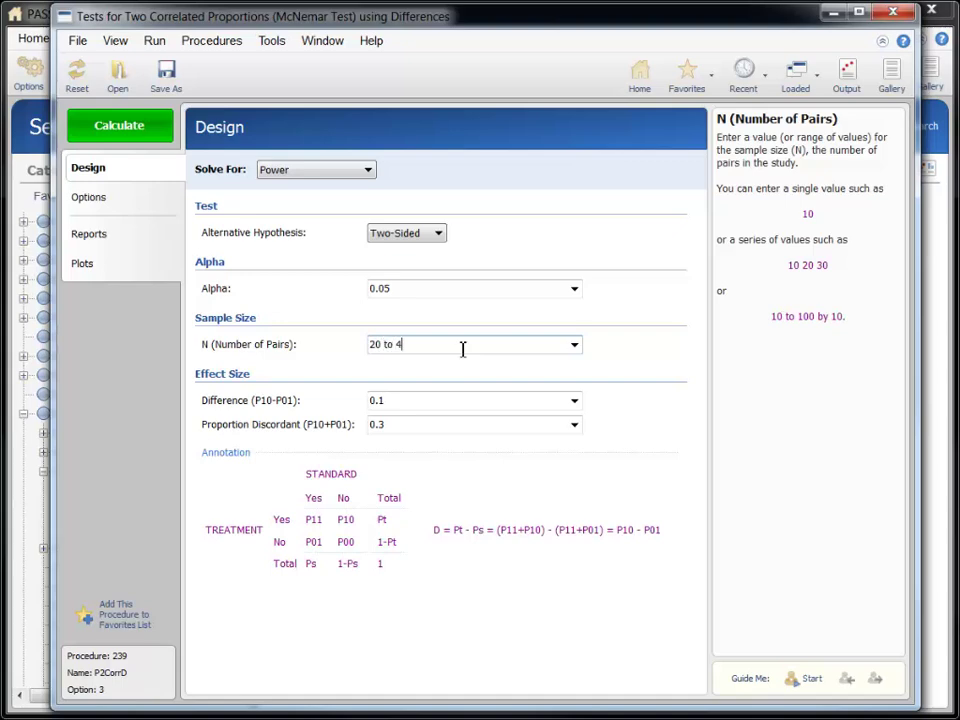
type("00 by 10")
left_click(437, 399)
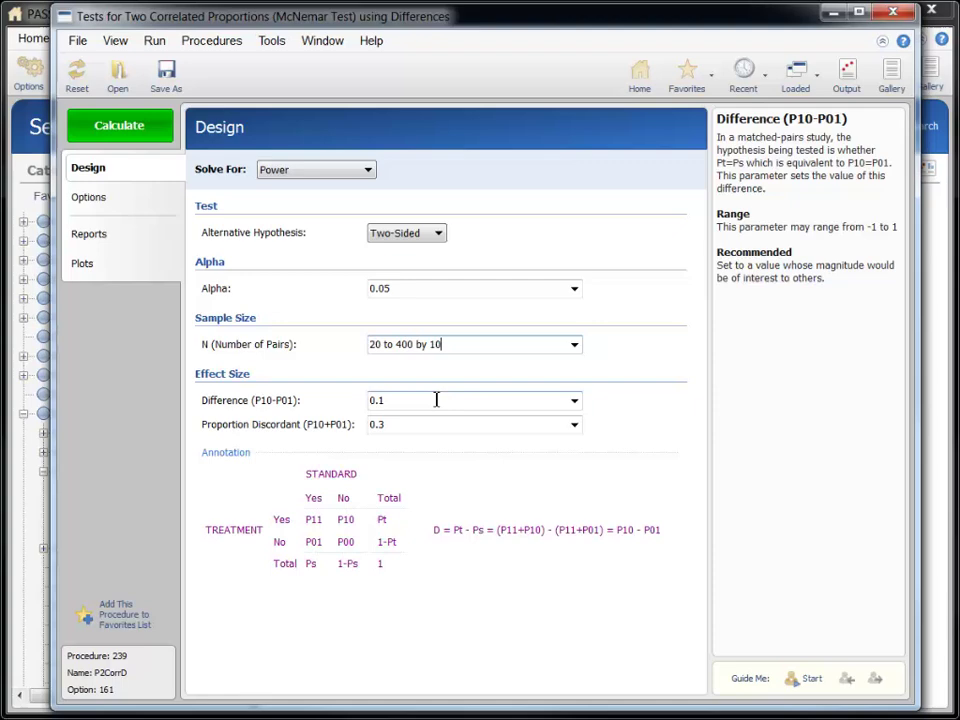
key("End")
type("0.")
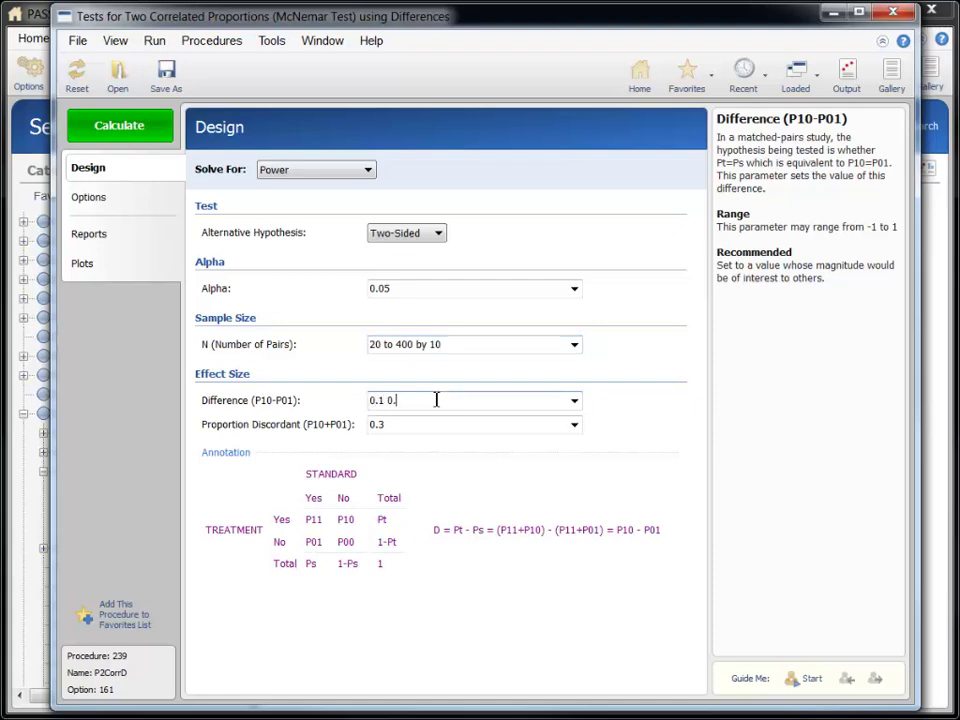
type("15 0.2")
Show the procedure's Plots settings
left_click(157, 266)
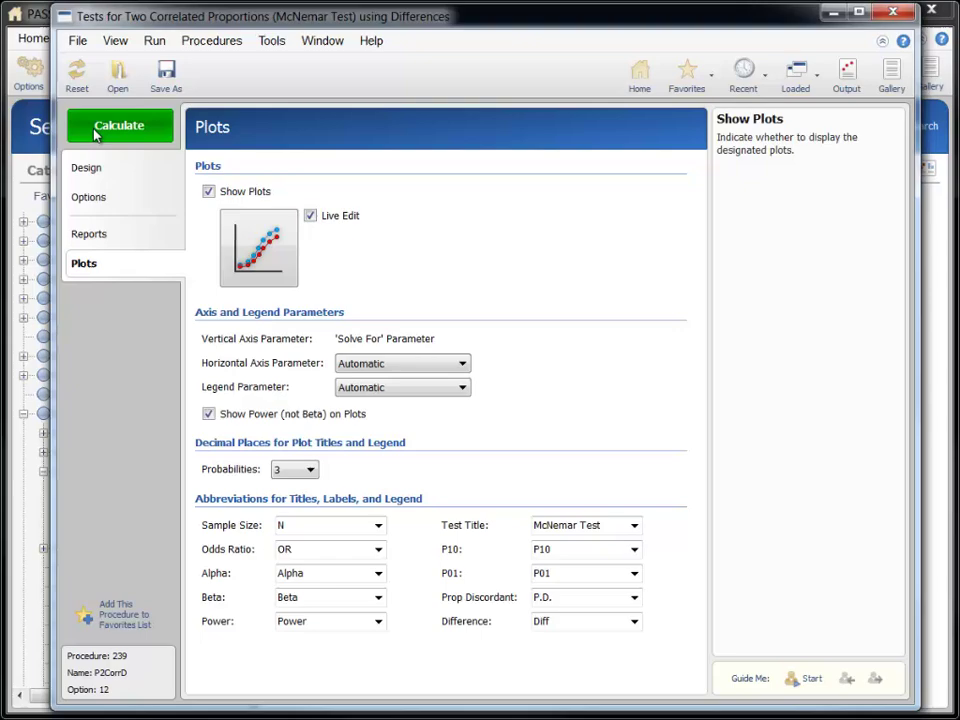
Calculate the power results and add a solid red Y-axis grid line at 0.9
left_click(96, 135)
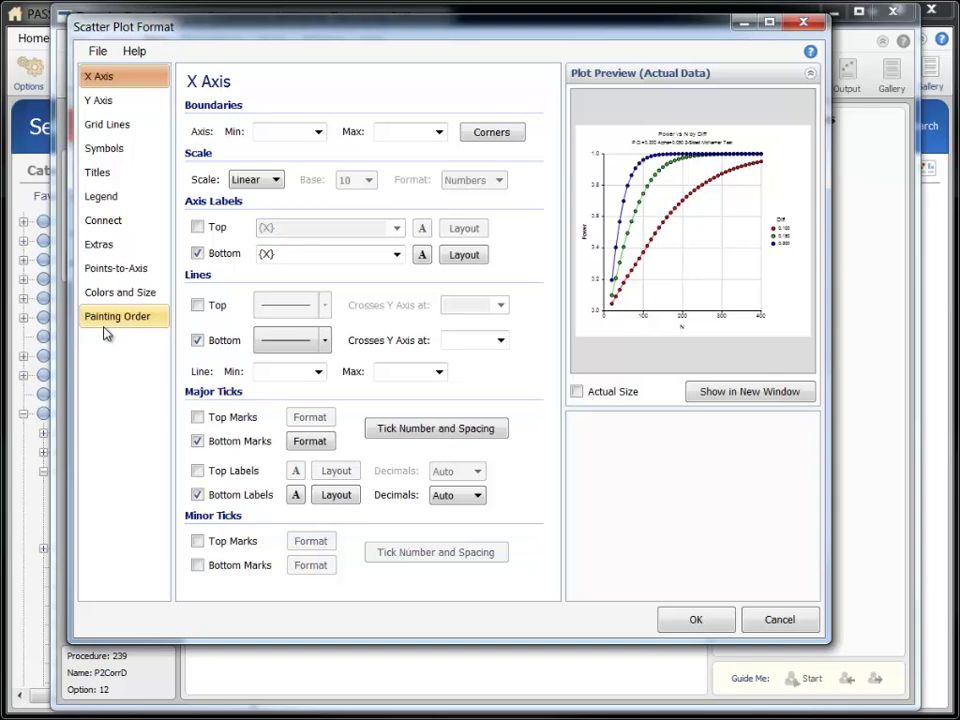
left_click(112, 126)
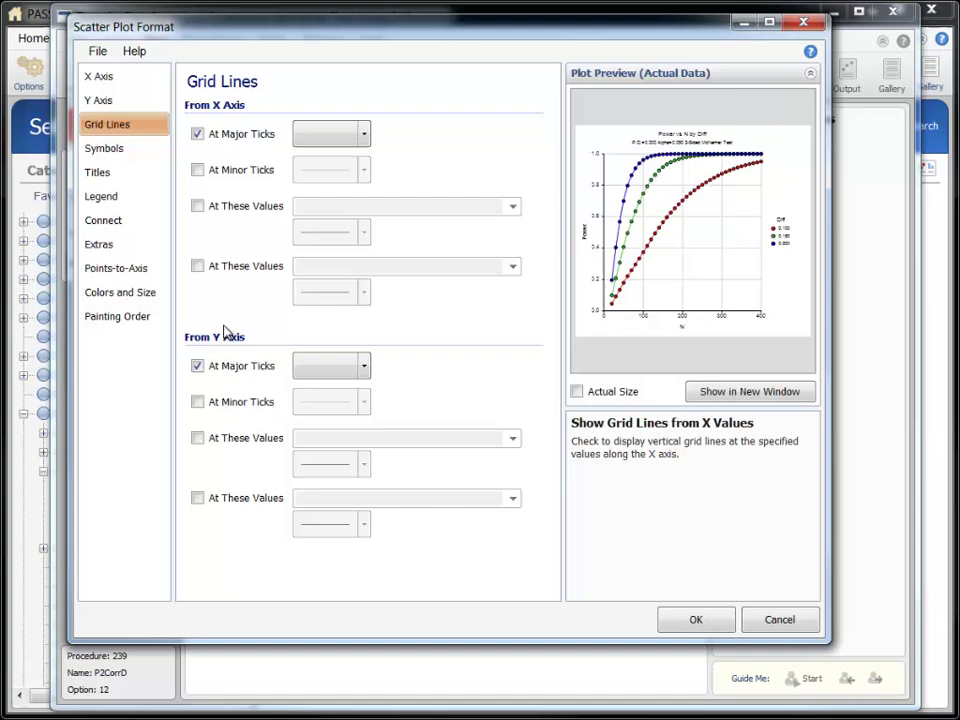
left_click(268, 444)
left_click(321, 446)
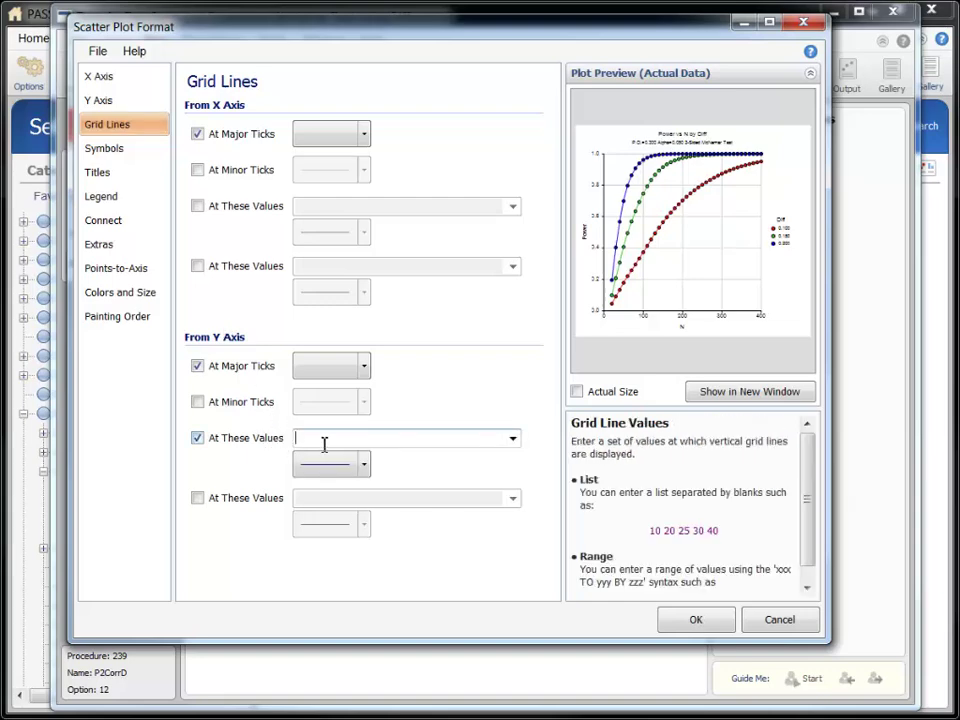
type("0.9")
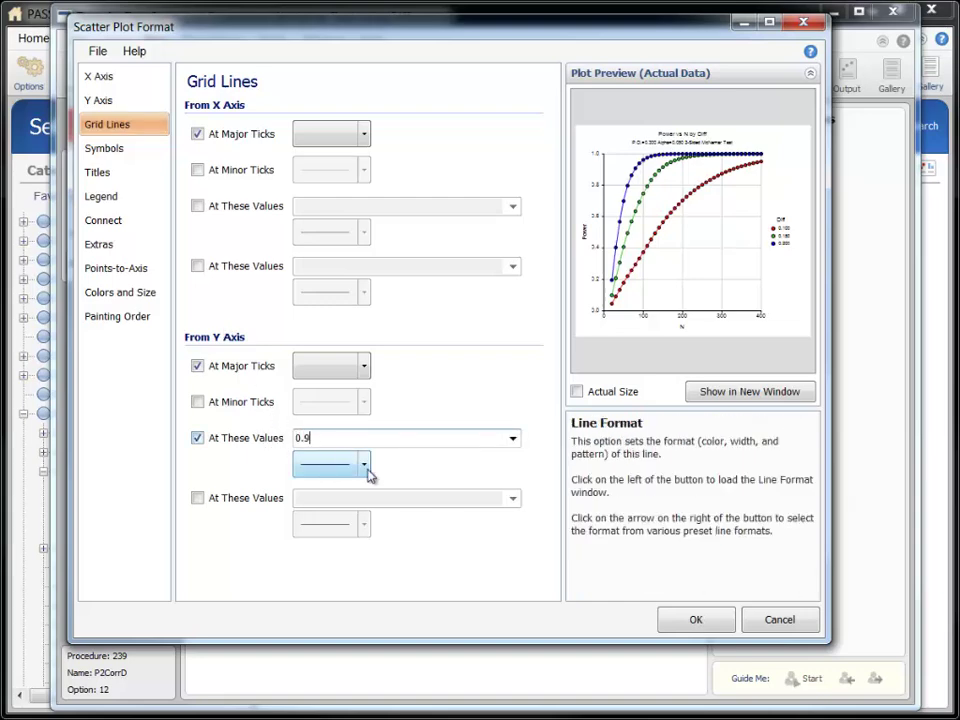
left_click(365, 466)
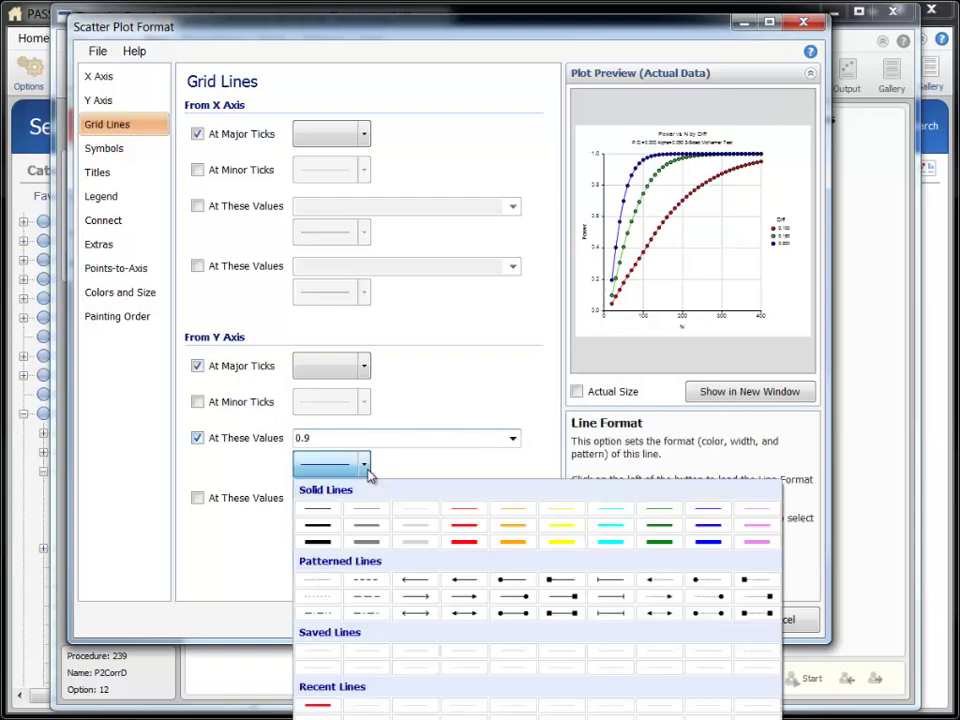
left_click(462, 524)
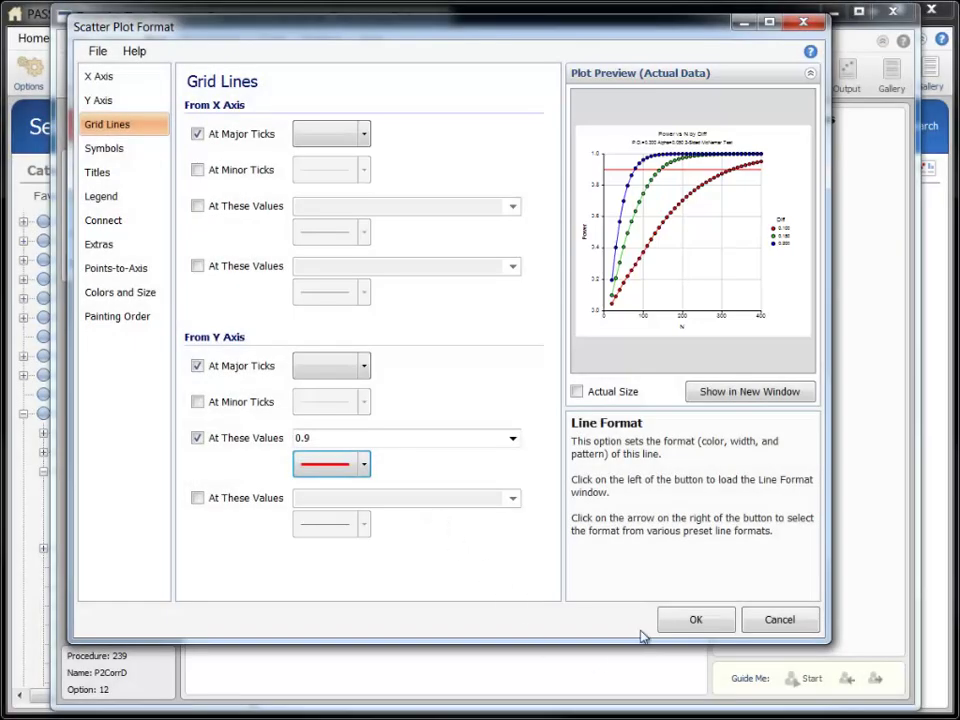
left_click(694, 620)
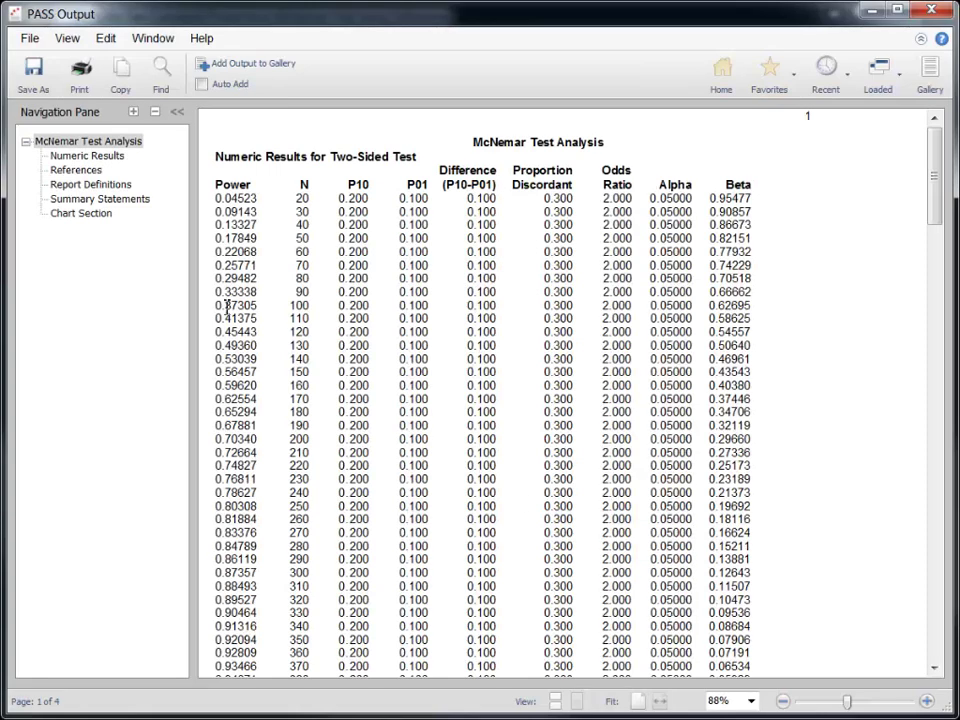
Jump to the Chart Section to view the Power vs N by Diff chart
left_click(90, 213)
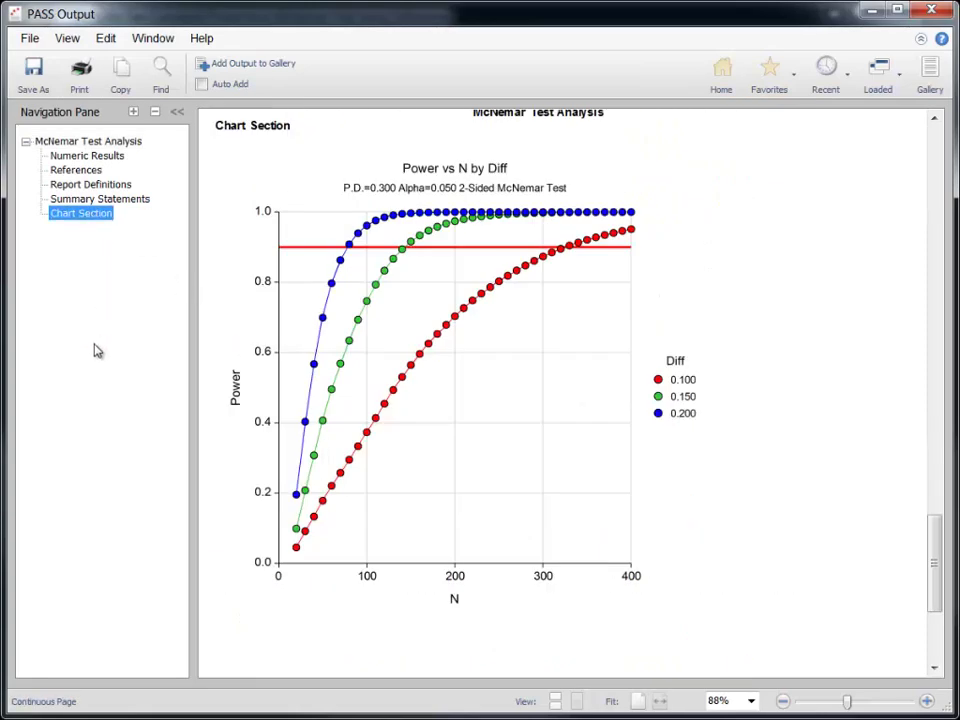